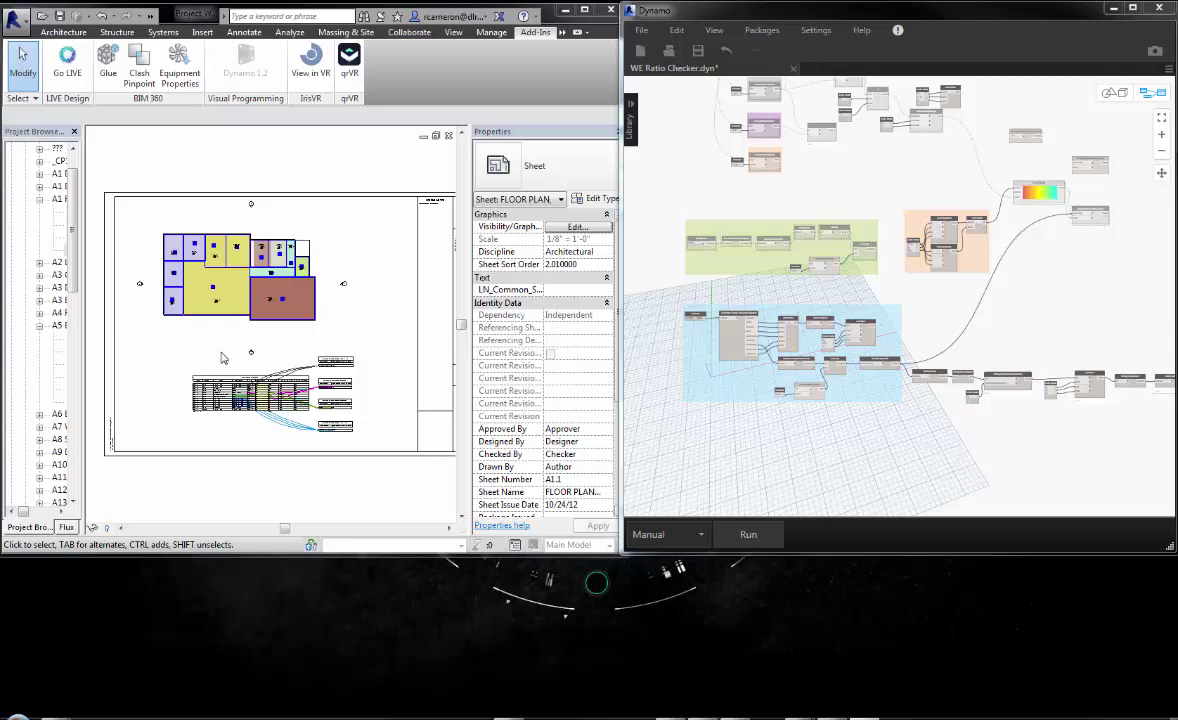
middle_drag(180, 344, 208, 347)
middle_drag(291, 310, 196, 316)
mouse_move(222, 358)
middle_down()
mouse_move(263, 357)
mouse_move(267, 310)
middle_up()
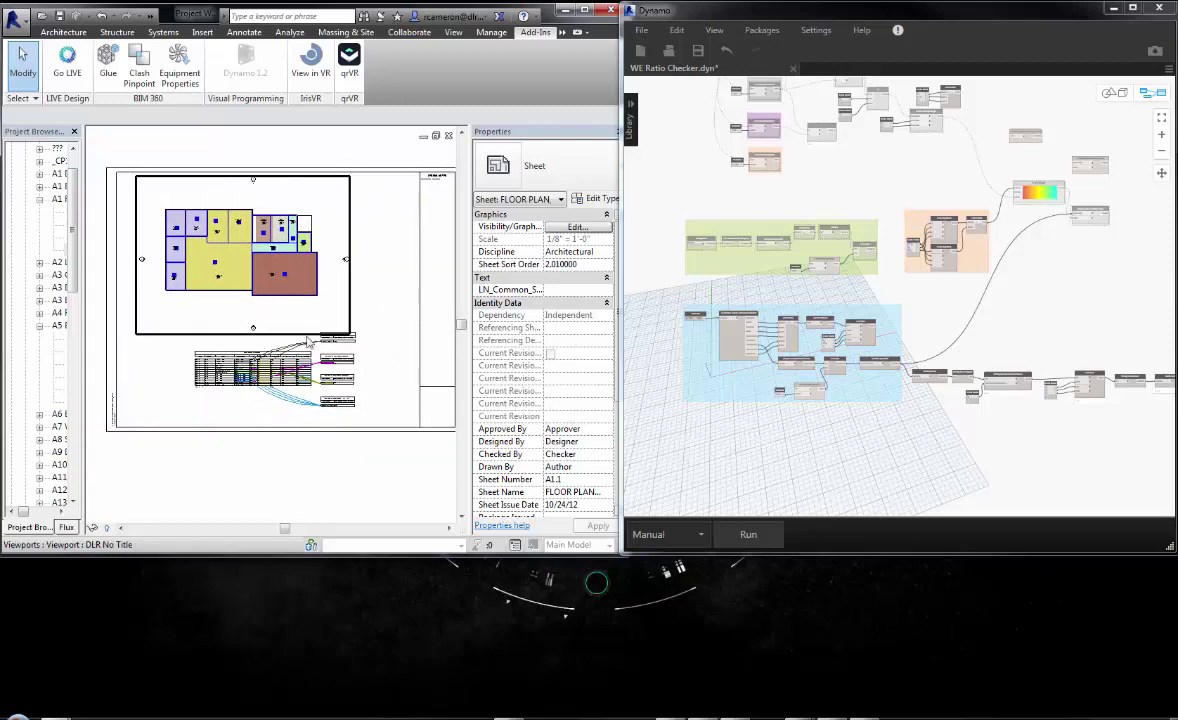
key(Escape)
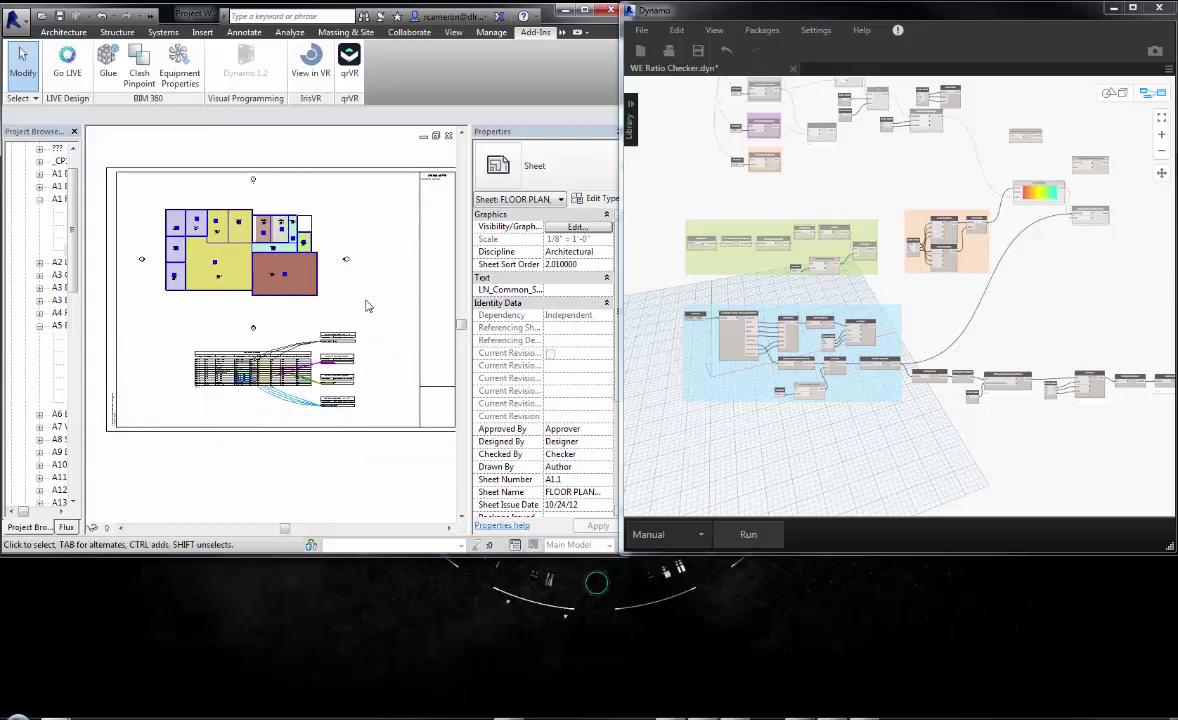
middle_drag(366, 306, 363, 328)
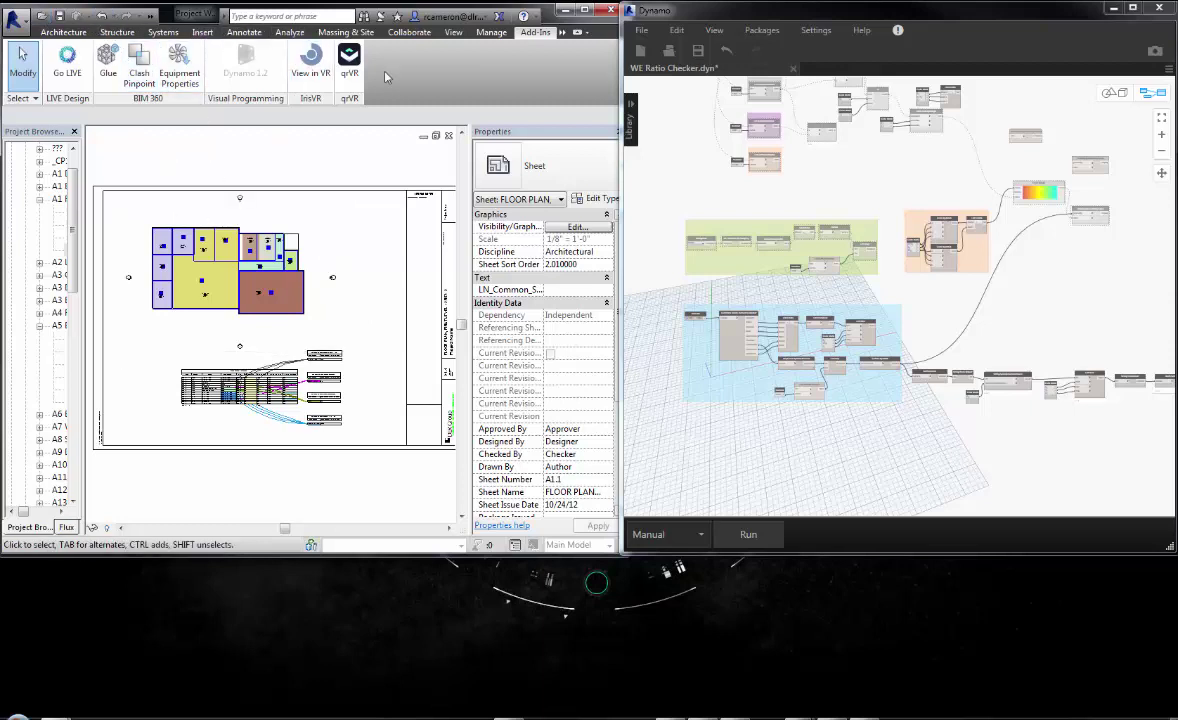
click(815, 139)
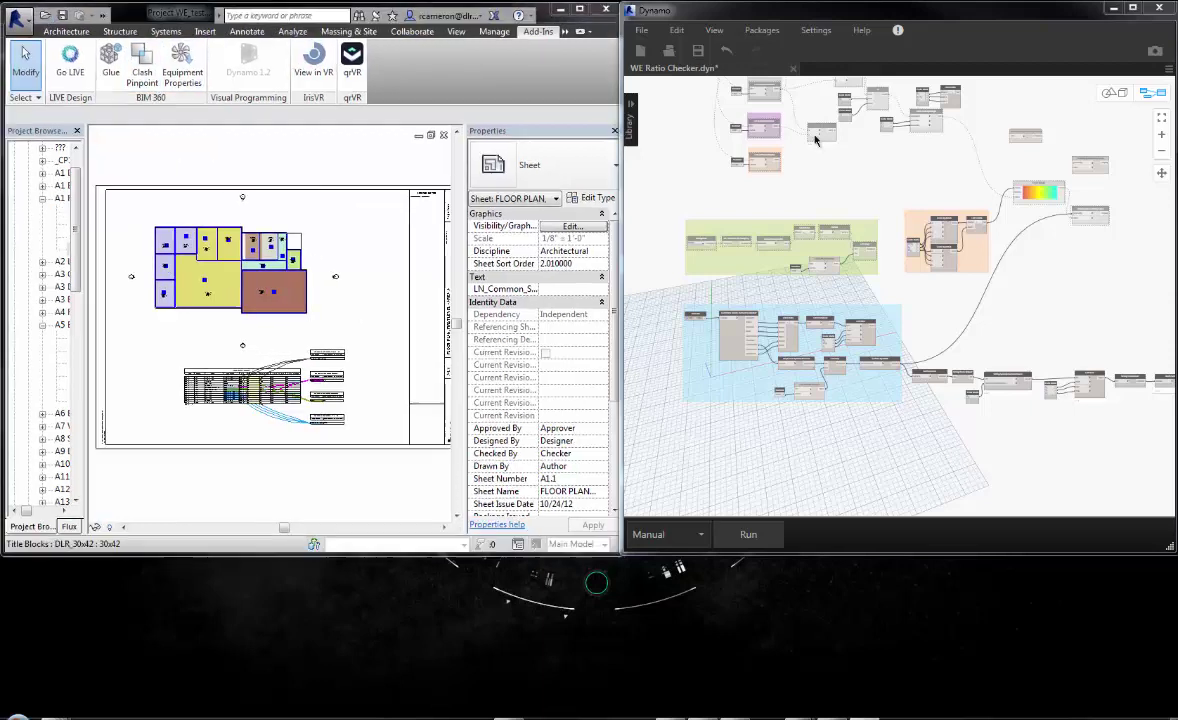
Open the default 3D view of the Revit project and look over the whole building model
click(103, 16)
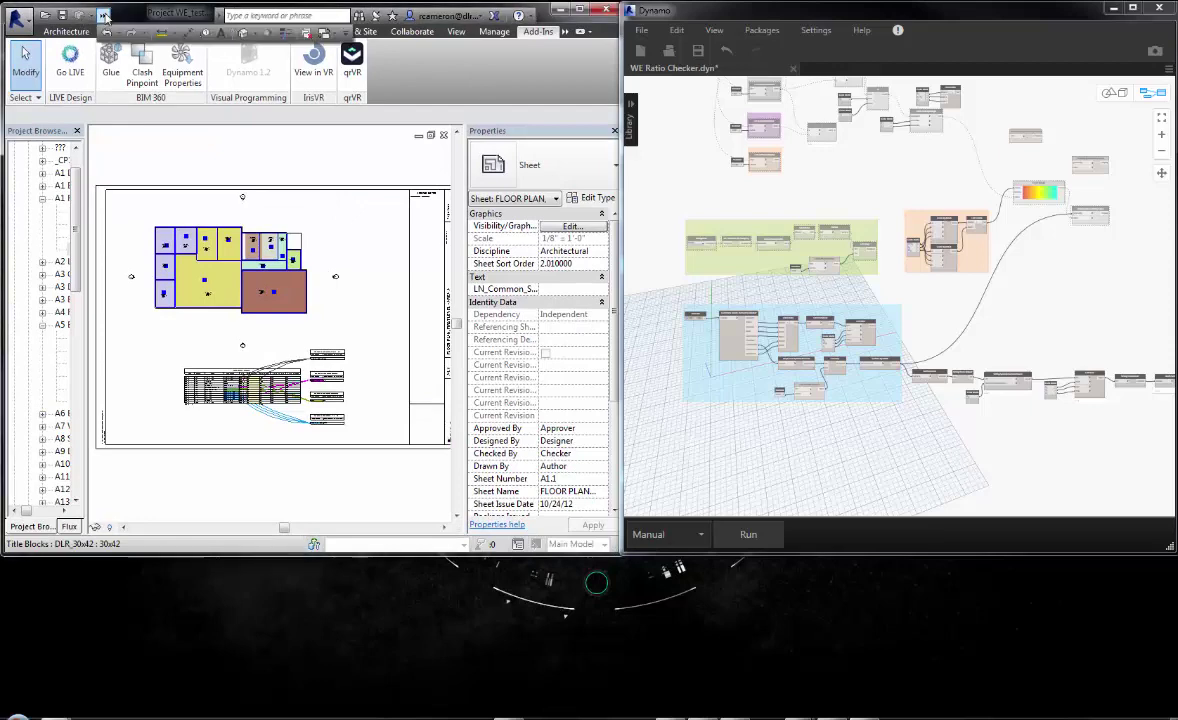
click(248, 35)
key(Escape)
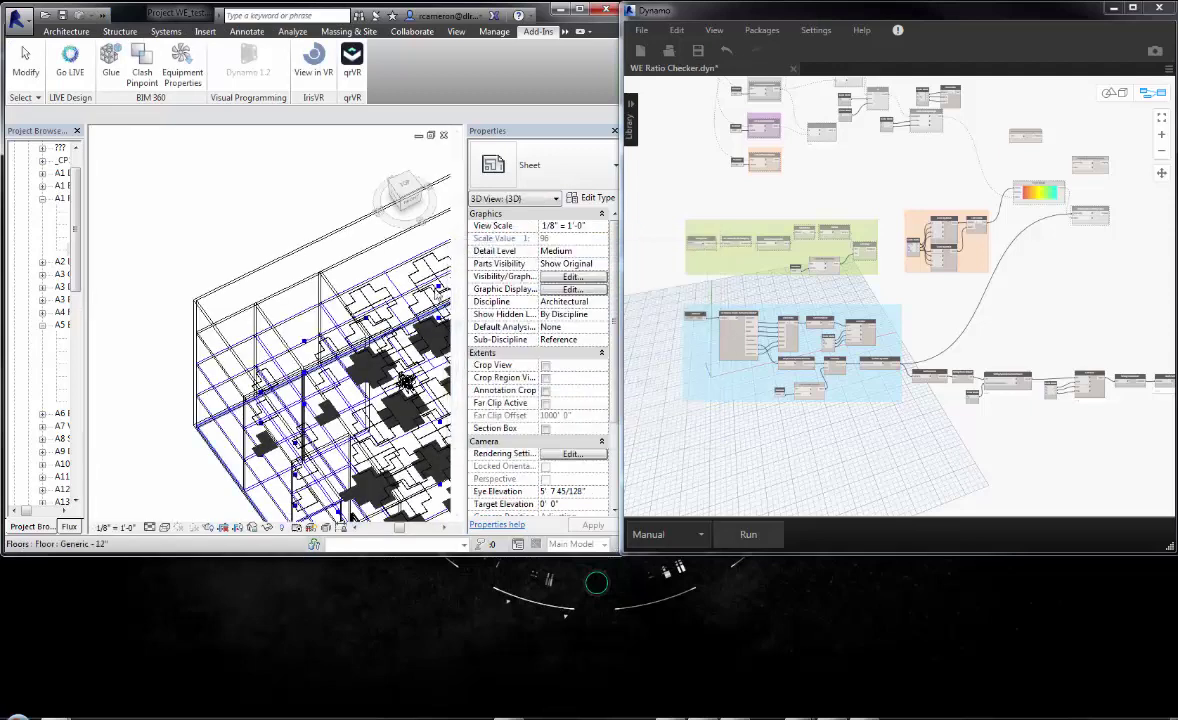
middle_drag(425, 425, 240, 370)
scroll(250, 380, down, 2)
scroll(258, 380, up, 1)
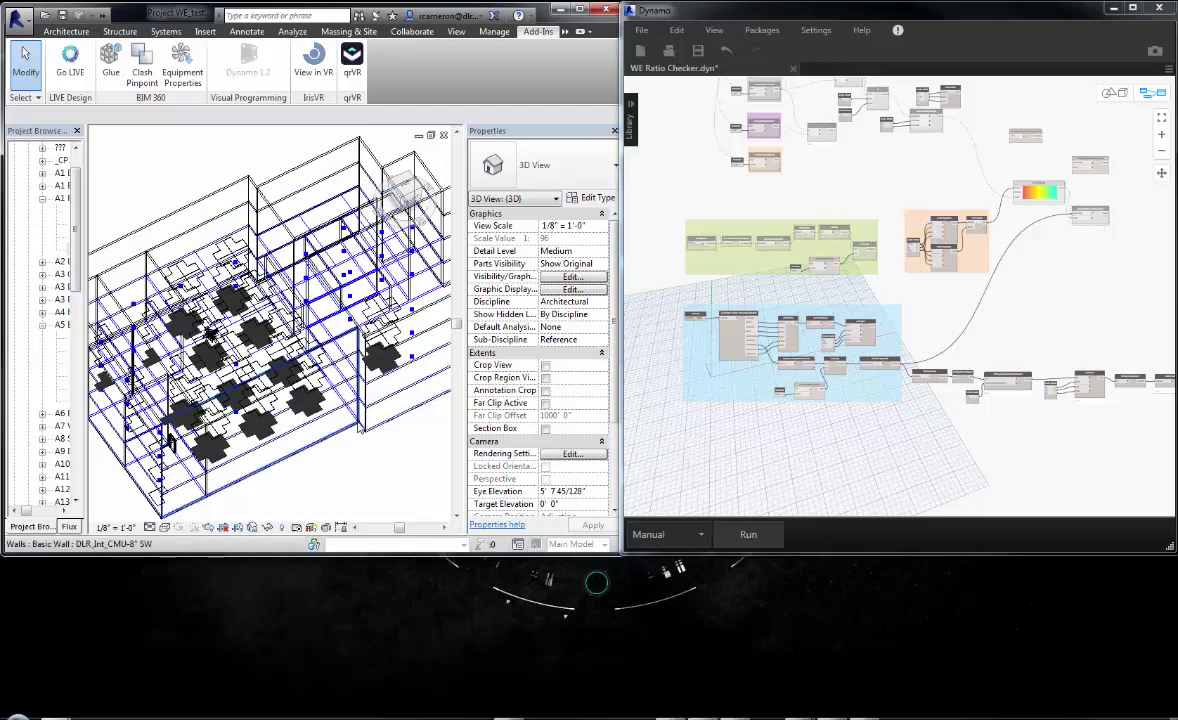
Try the Shaded visual style on the 3D view and return the view to Wireframe
key(s)
key(d)
middle_drag(309, 423, 314, 362)
key(w)
key(f)
shift+middle_drag(344, 434, 350, 465)
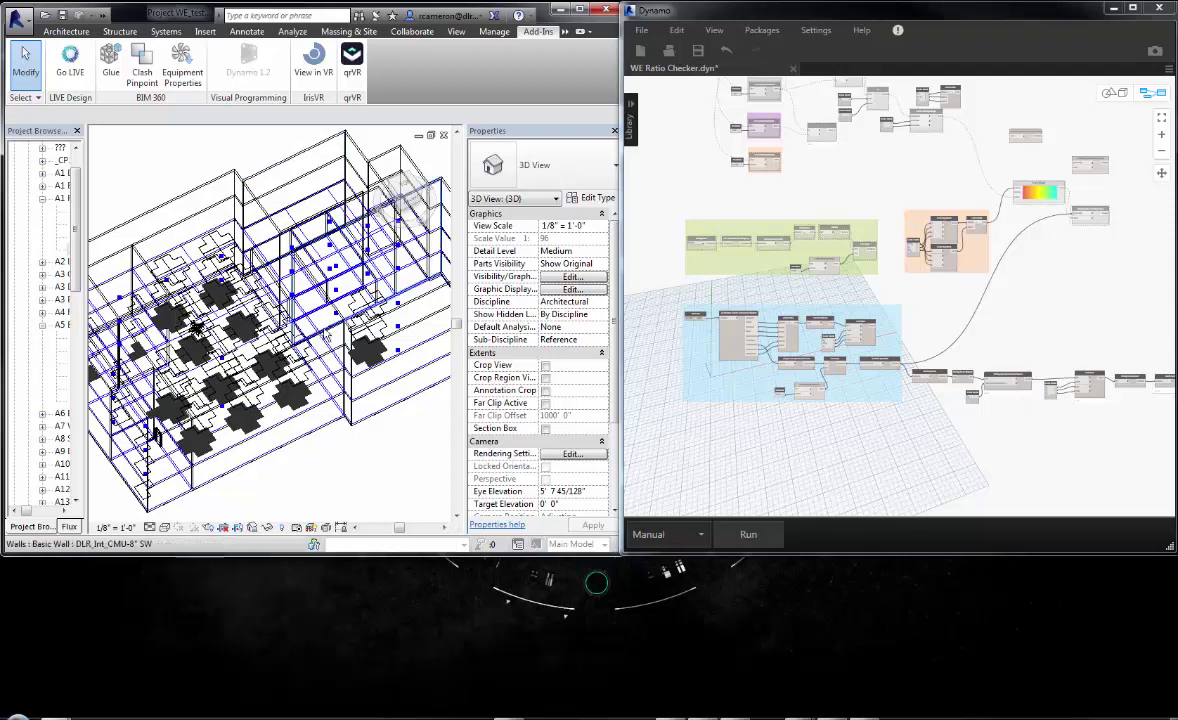
Return to the floor plan sheet and examine the department and area columns of the Room Schedule Complete table
key(ctrl+Tab)
middle_drag(352, 294, 346, 249)
scroll(224, 249, up, 4)
middle_drag(278, 393, 176, 255)
scroll(158, 371, up, 2)
middle_drag(281, 376, 338, 428)
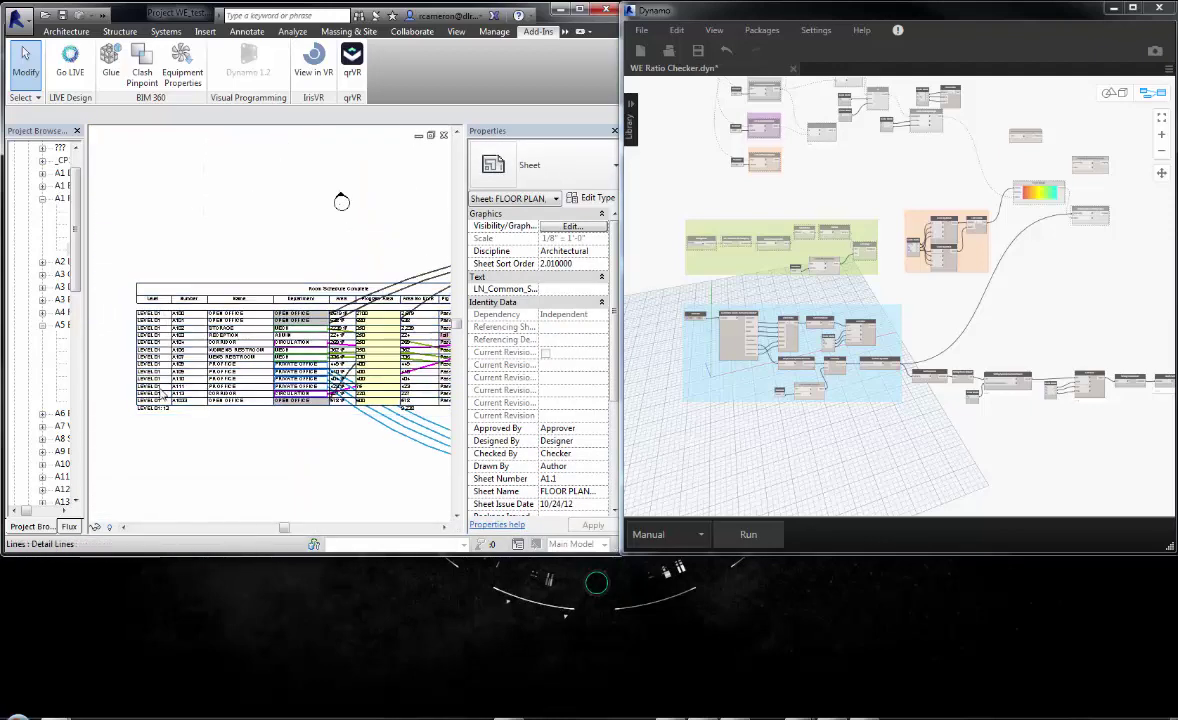
scroll(162, 400, up, 3)
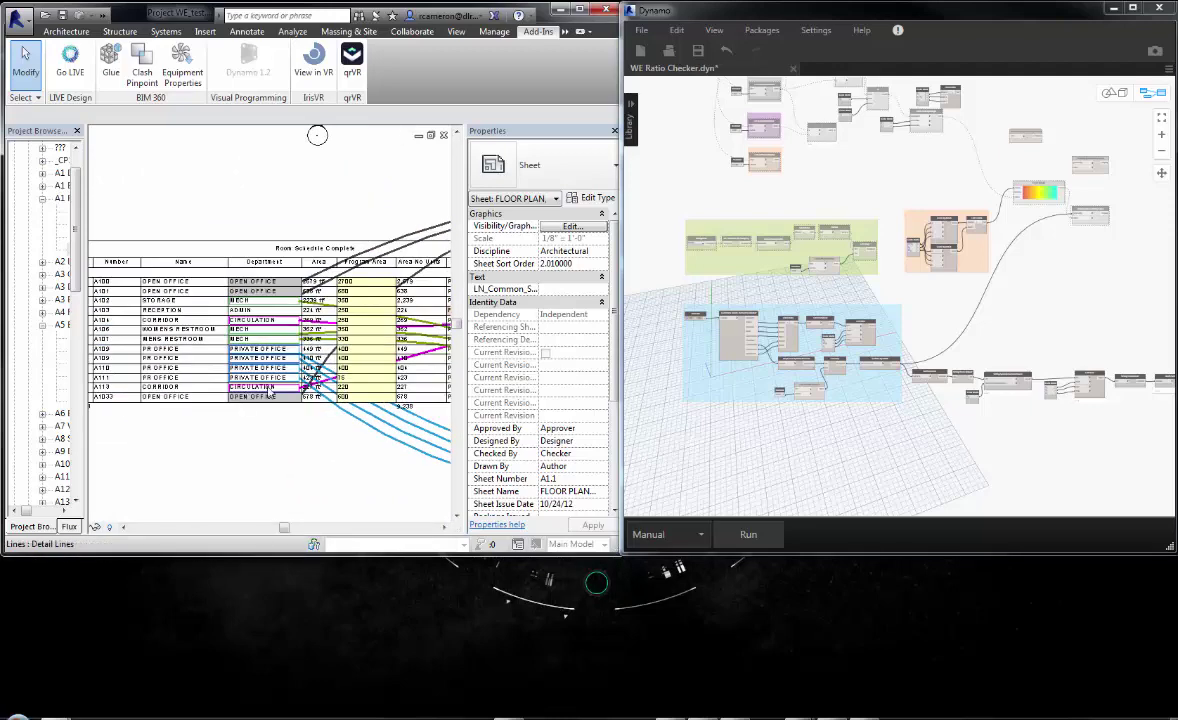
middle_drag(317, 135, 203, 127)
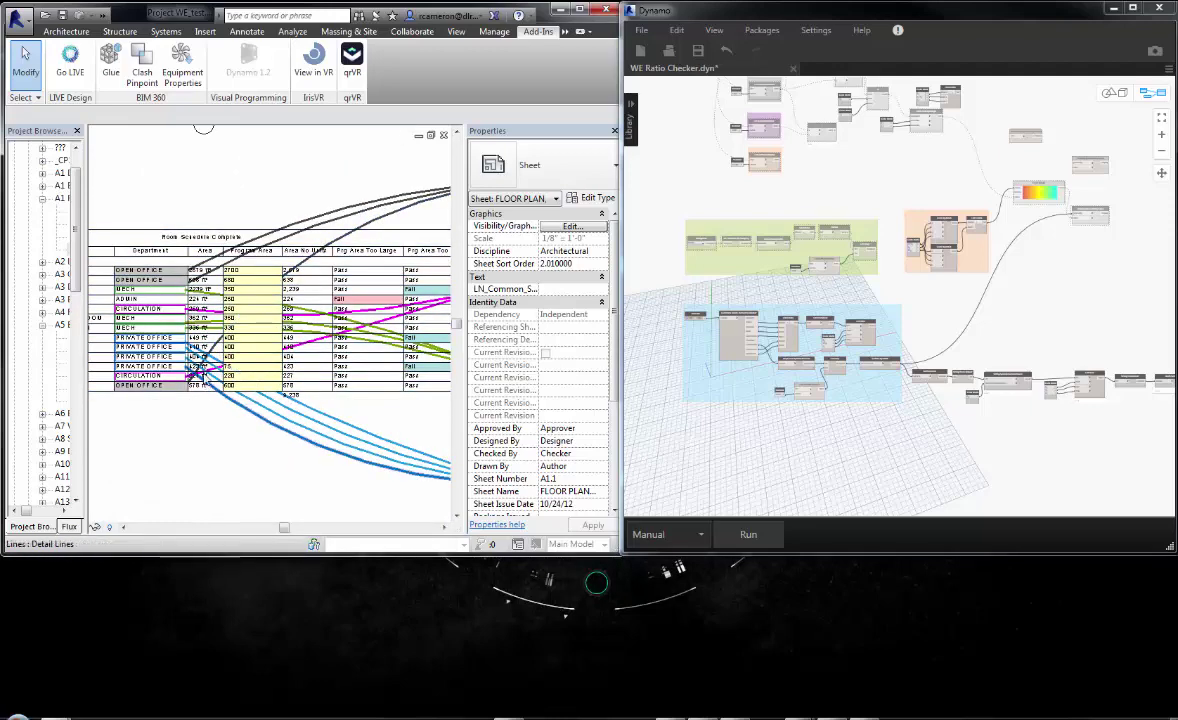
middle_drag(232, 386, 271, 371)
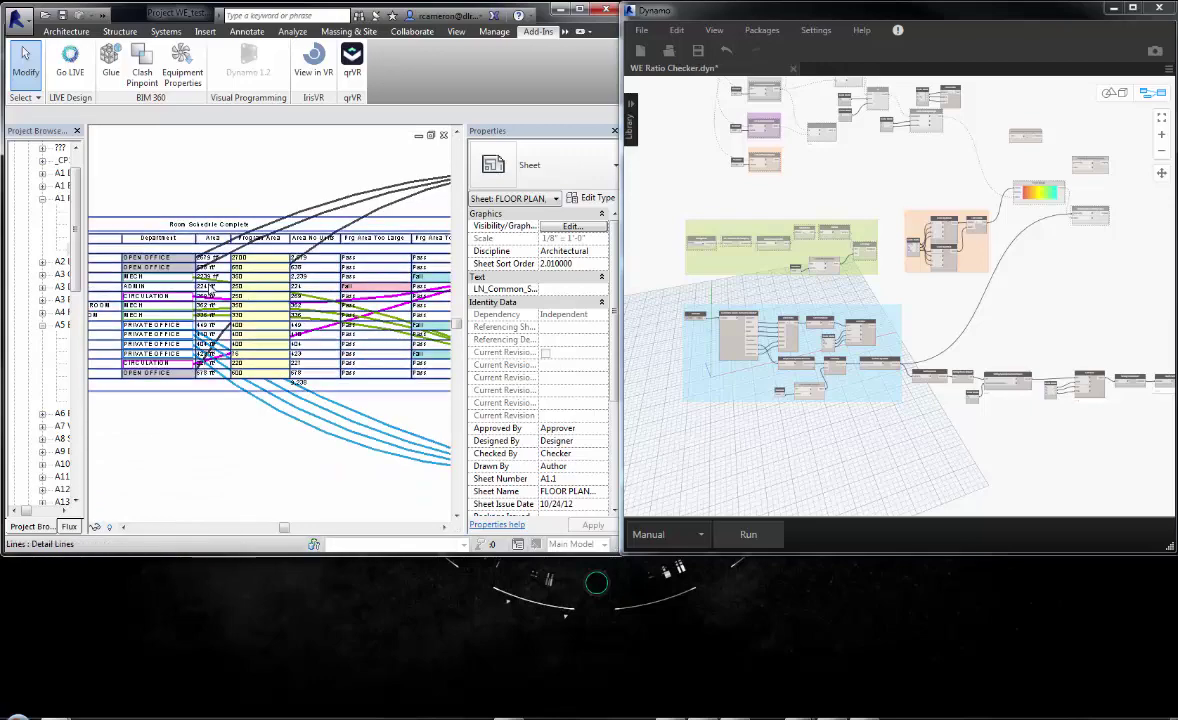
scroll(205, 262, up, 2)
scroll(164, 371, down, 2)
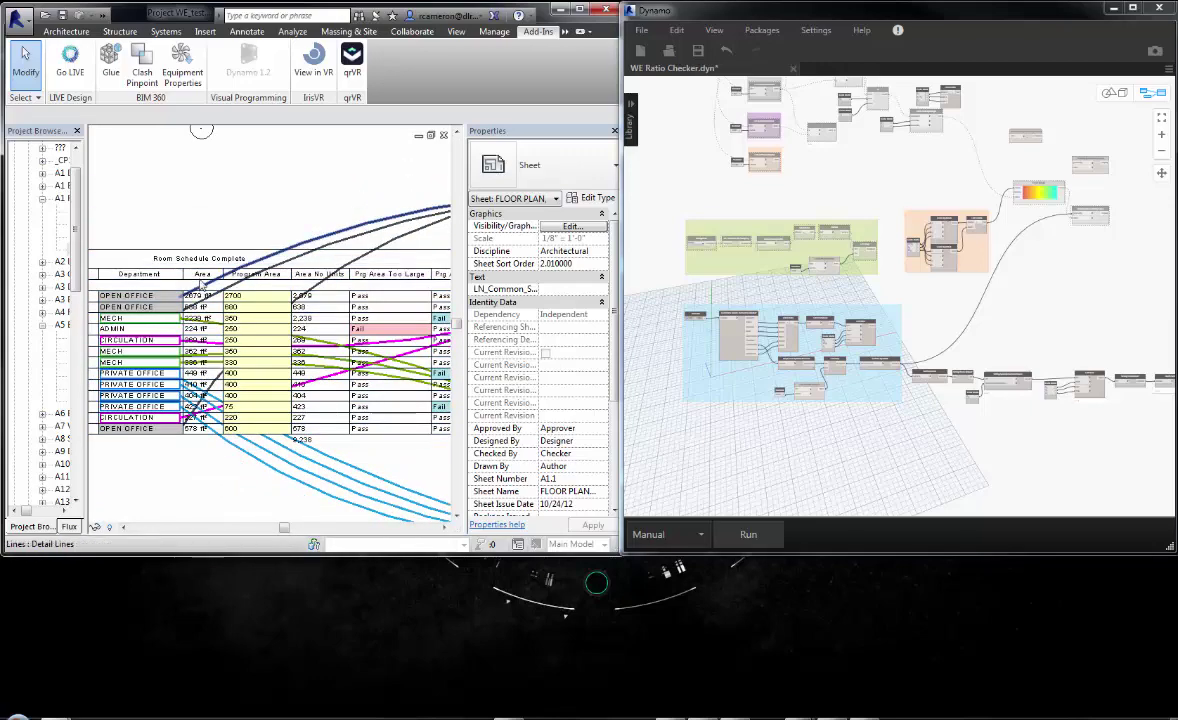
Examine the program area check columns of the room schedule and the linked department area schedules beside it
middle_drag(198, 352, 90, 415)
middle_drag(430, 337, 258, 258)
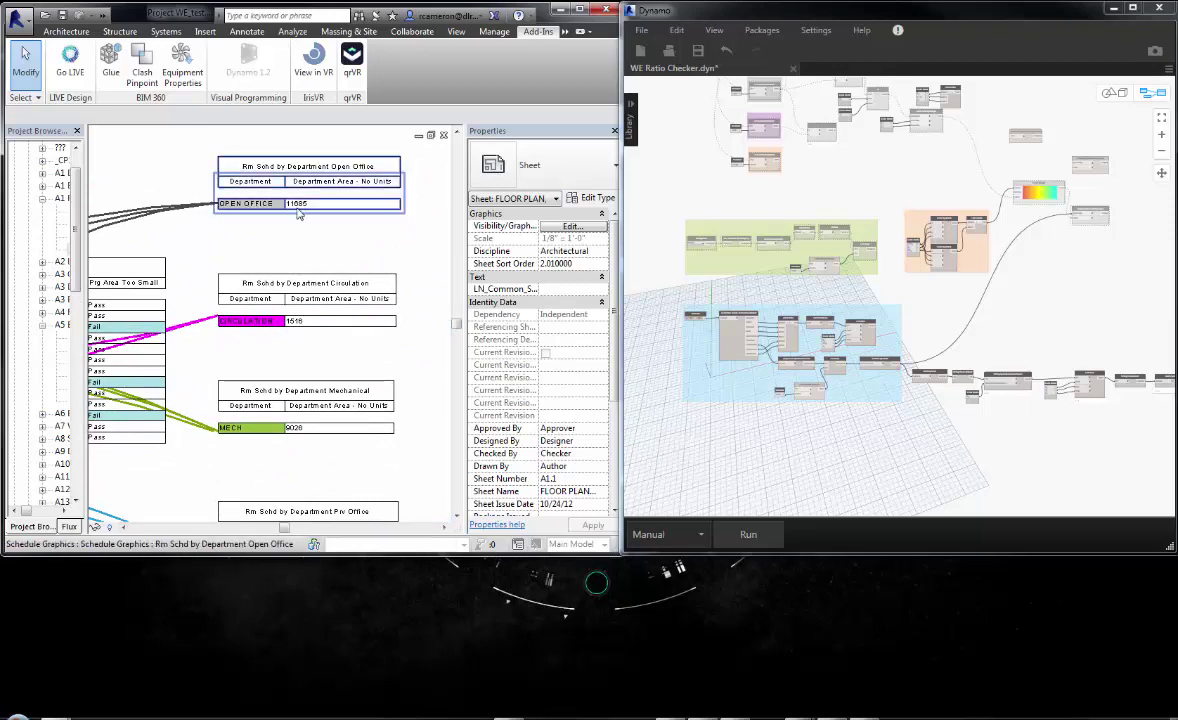
middle_drag(253, 340, 318, 292)
middle_drag(135, 263, 300, 230)
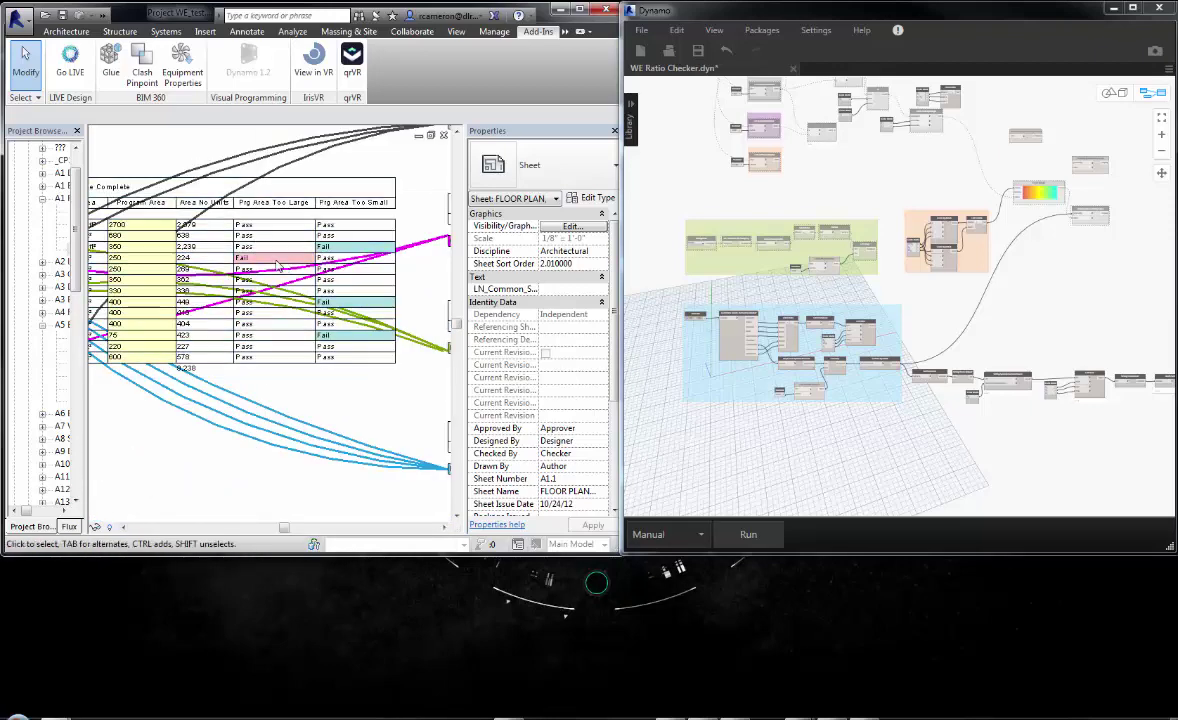
scroll(178, 235, down, 1)
middle_drag(294, 340, 252, 326)
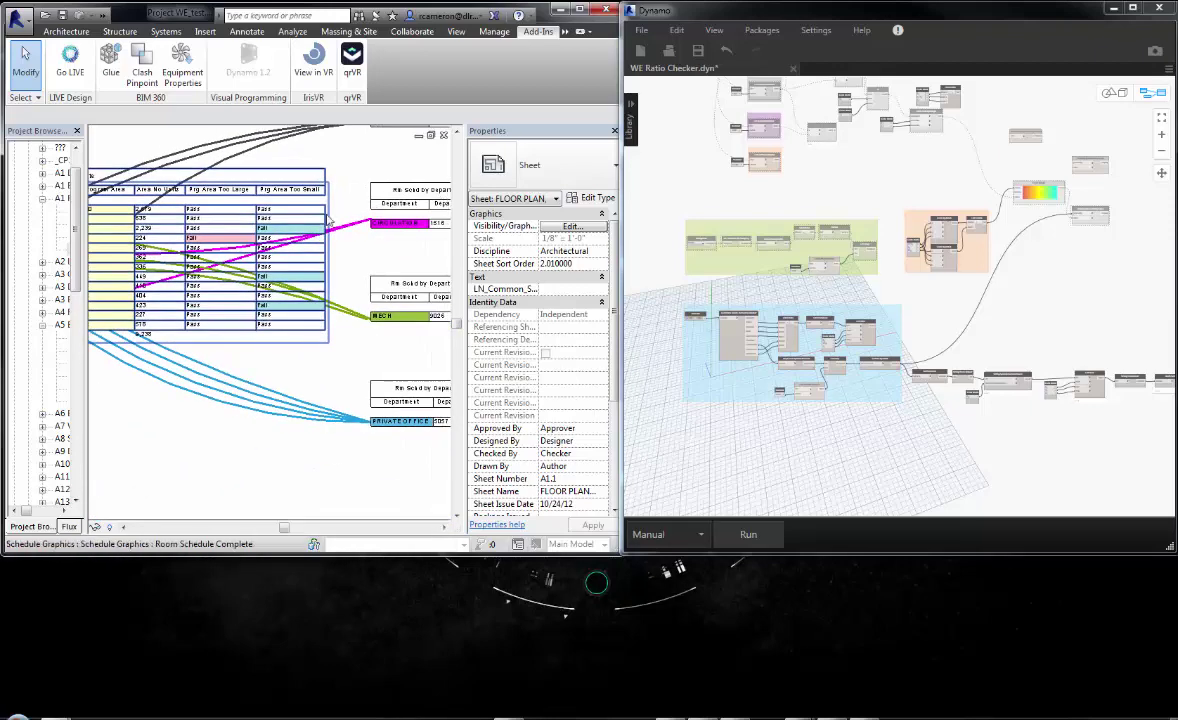
middle_drag(356, 422, 197, 512)
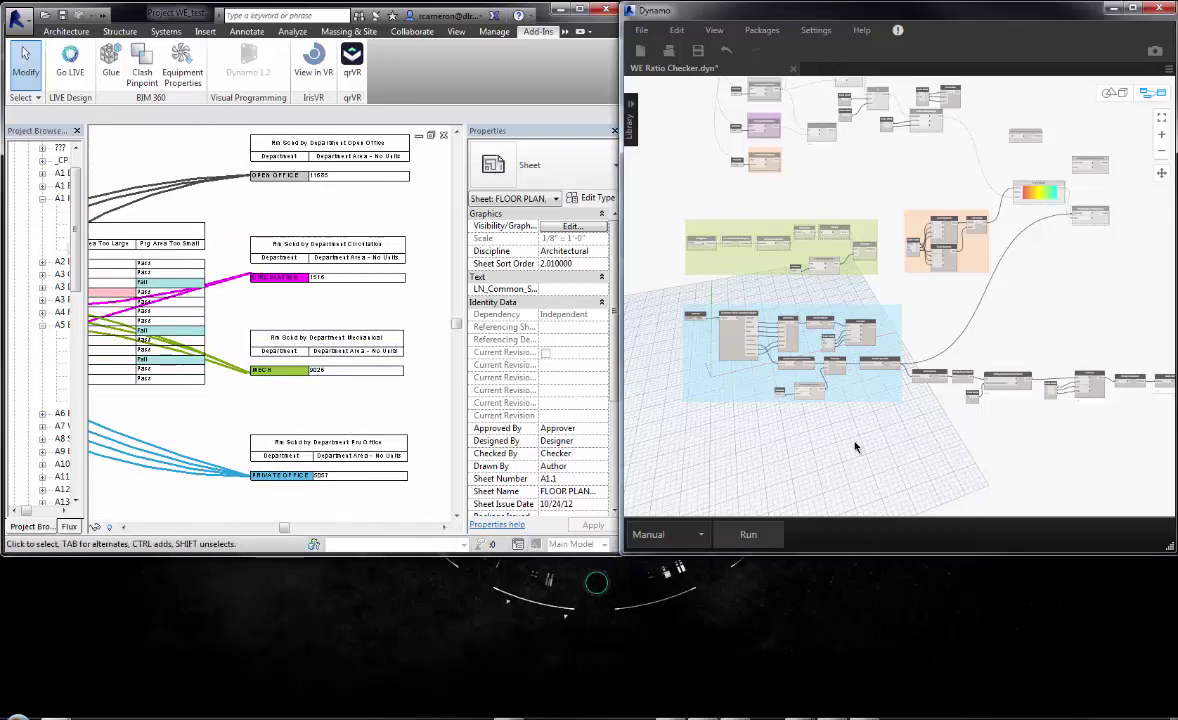
Switch to Dynamo and look over the lower node groups of the WE Ratio Checker graph around the colour range
scroll(973, 355, down, 2)
middle_drag(967, 368, 946, 283)
scroll(891, 236, up, 2)
scroll(891, 236, up, 3)
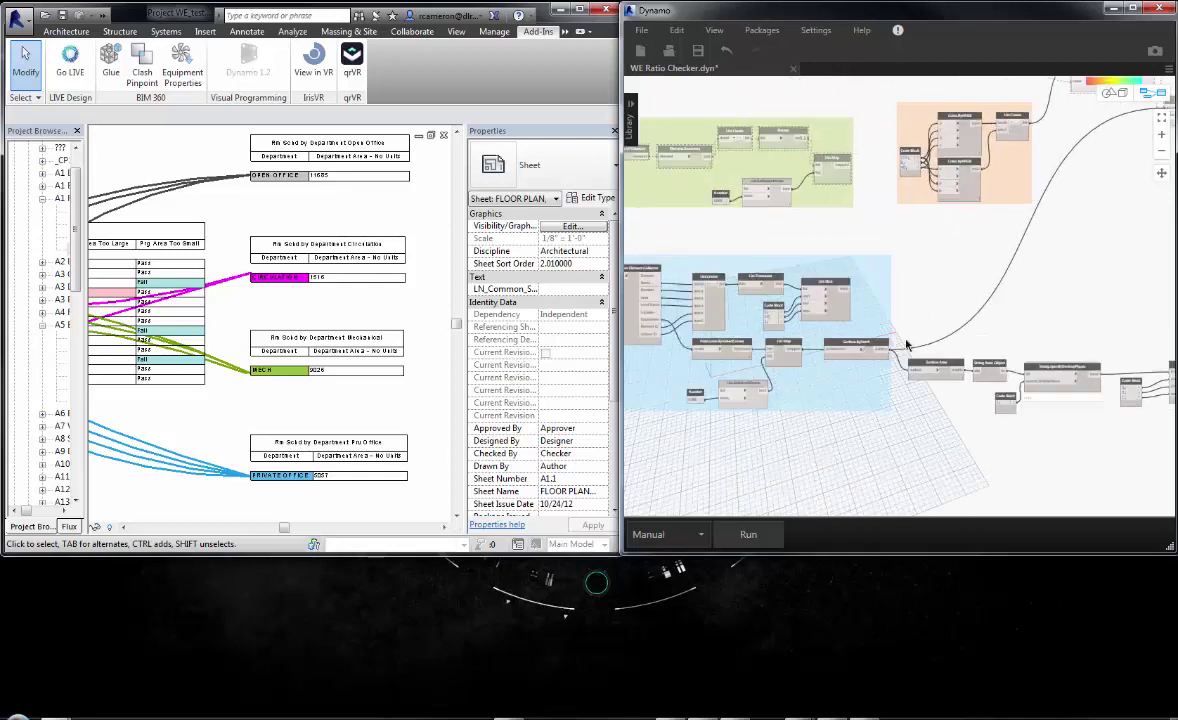
middle_drag(885, 403, 912, 413)
scroll(1020, 412, down, 1)
middle_drag(1020, 410, 897, 402)
middle_drag(853, 293, 946, 381)
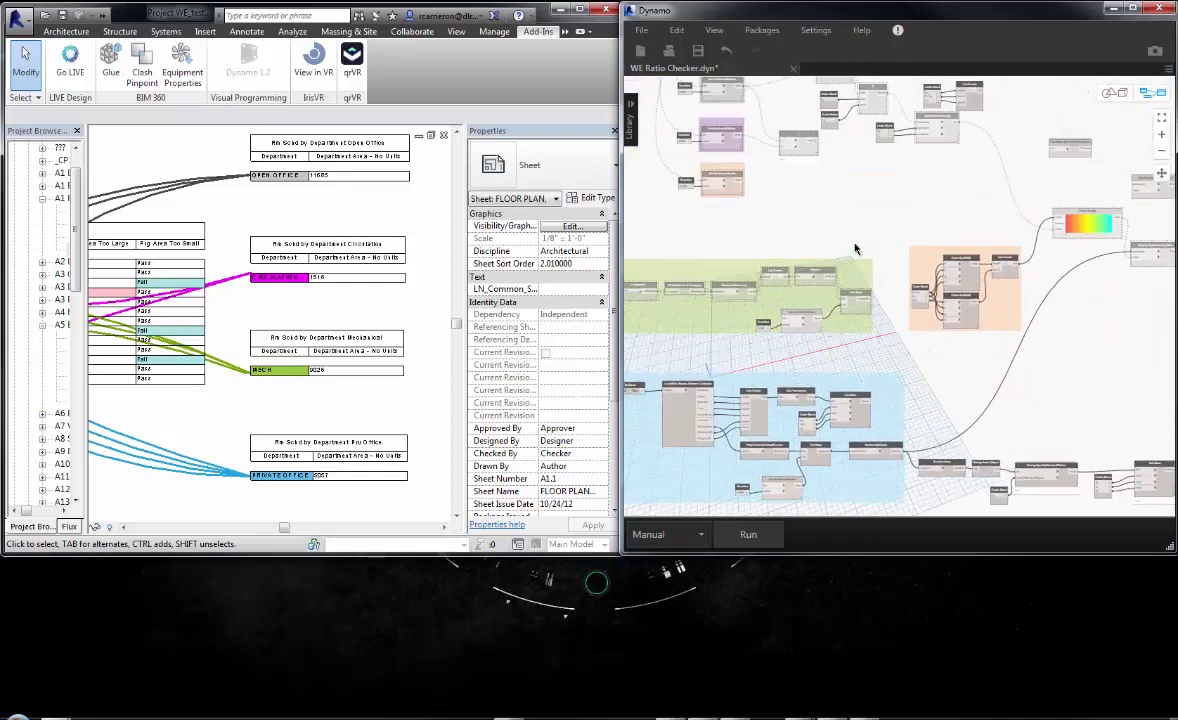
Look over the upstream part of the graph, from its input nodes to the coloured list item groups
mouse_move(839, 223)
middle_down()
mouse_move(876, 360)
mouse_move(1026, 483)
middle_up()
middle_drag(857, 390, 900, 419)
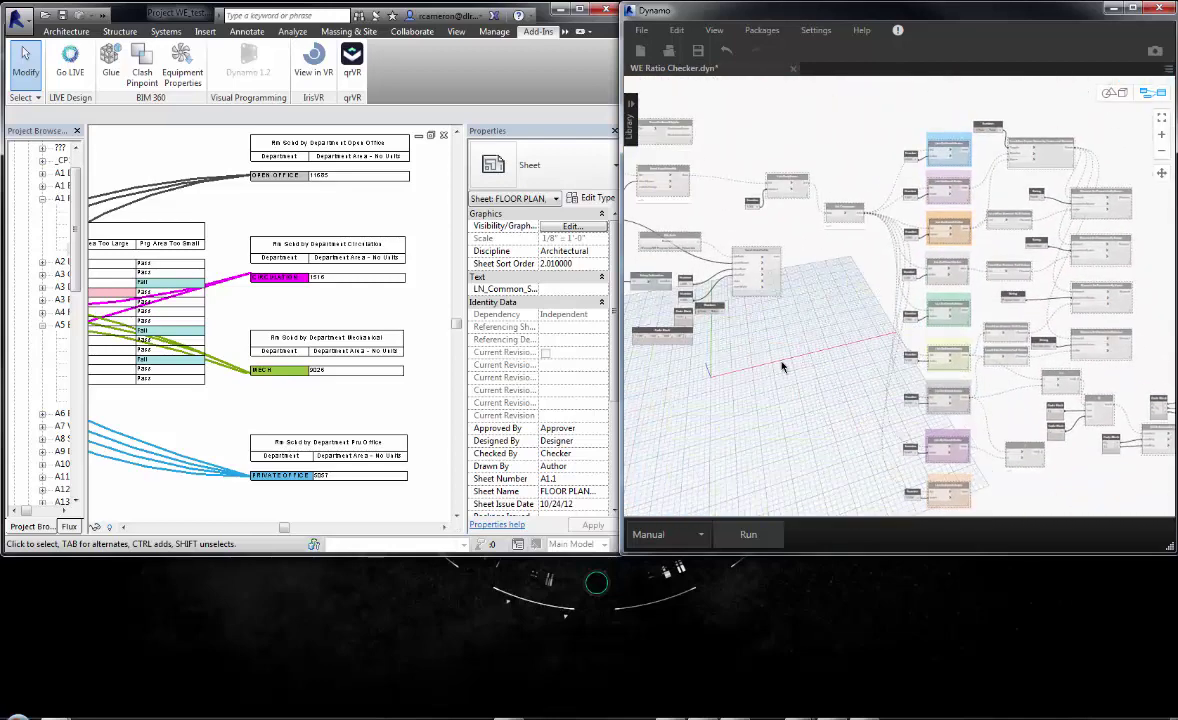
middle_drag(665, 297, 821, 335)
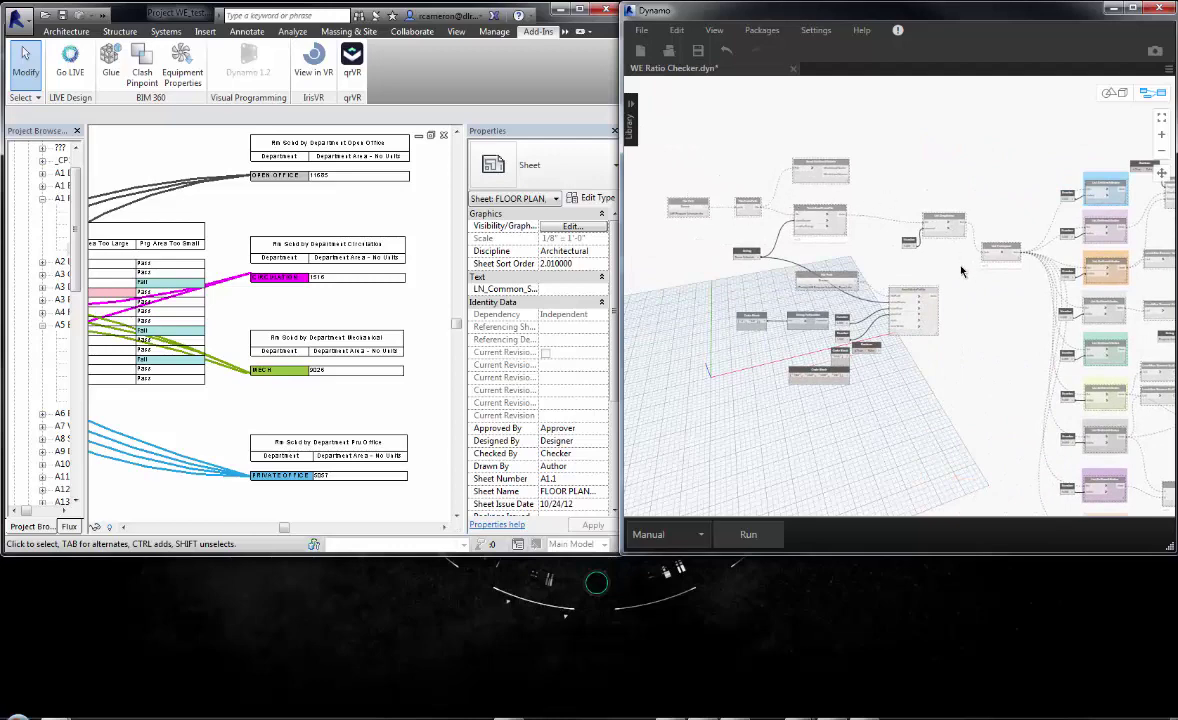
middle_drag(1026, 341, 900, 291)
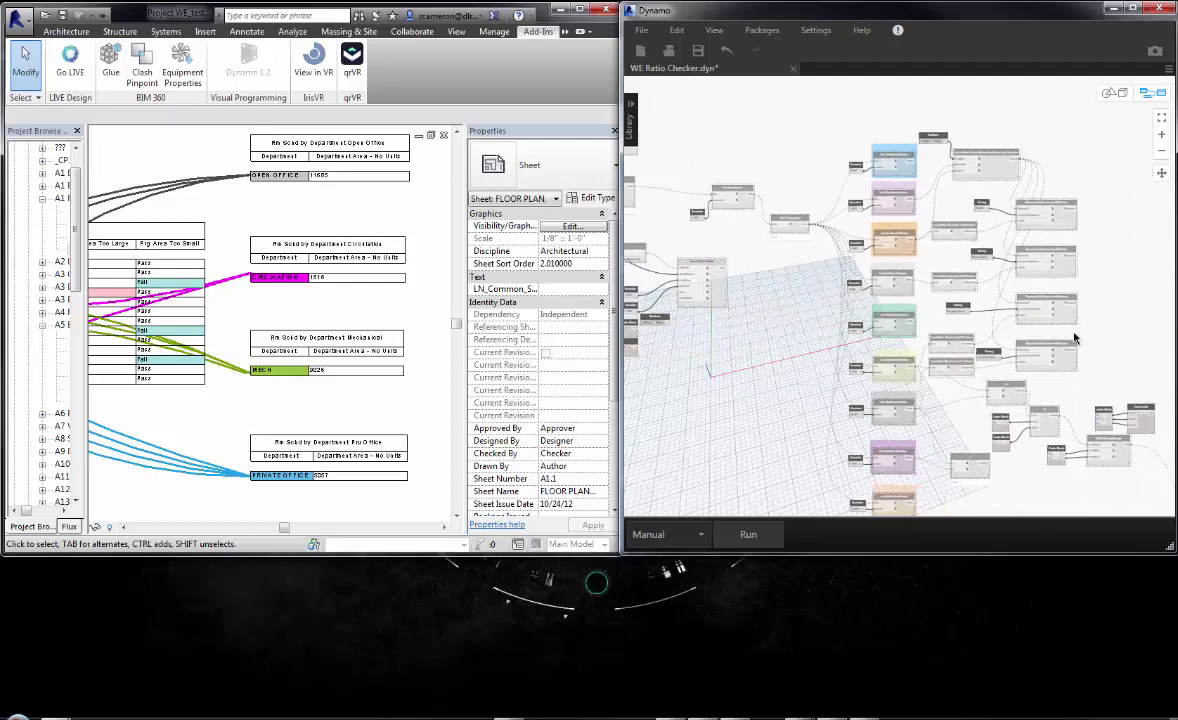
middle_drag(786, 383, 711, 343)
middle_drag(655, 225, 742, 237)
middle_drag(663, 198, 841, 205)
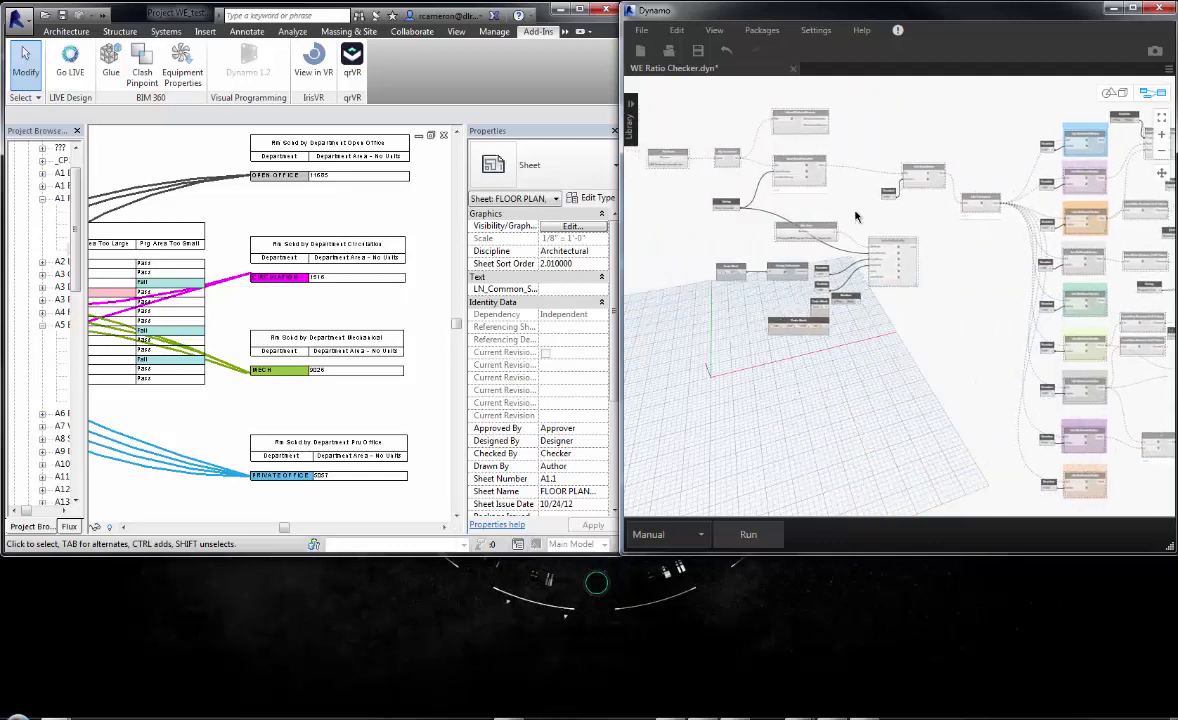
Examine the List.GetItemAtIndex groups for Name, Department, Area and Program Area and the Element.SetParameterByName nodes they feed
scroll(850, 272, up, 6)
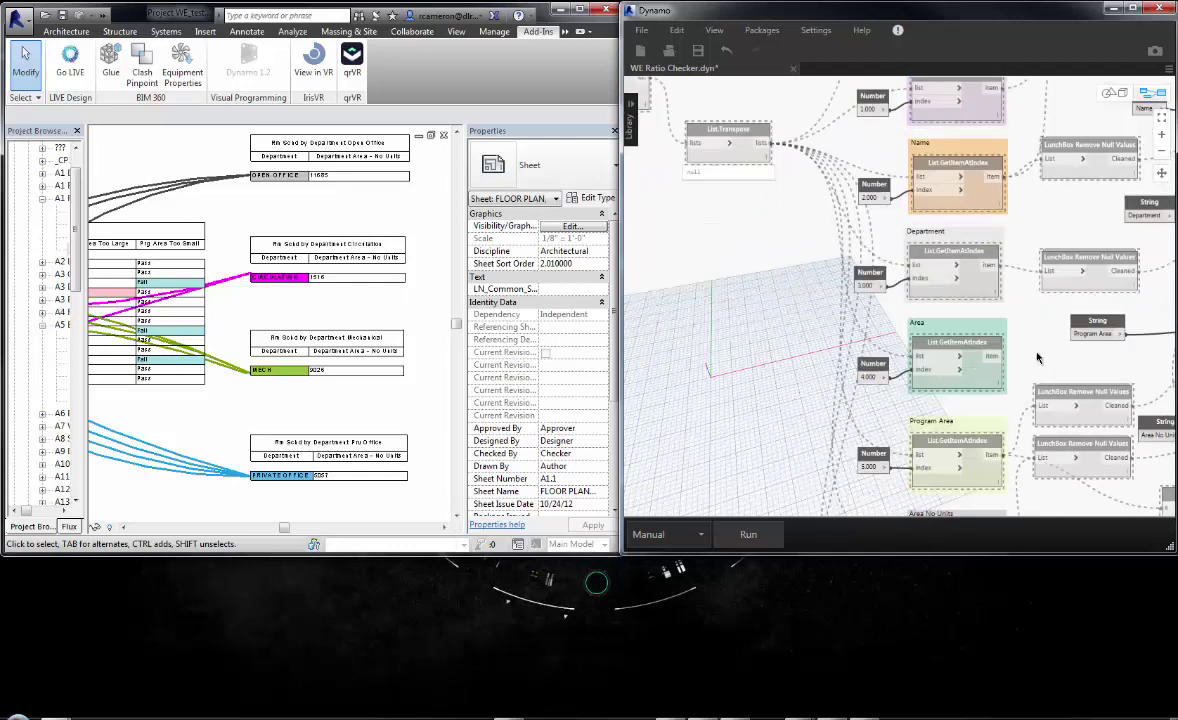
middle_drag(842, 283, 824, 277)
scroll(881, 334, down, 2)
middle_drag(881, 334, 757, 270)
scroll(847, 230, down, 1)
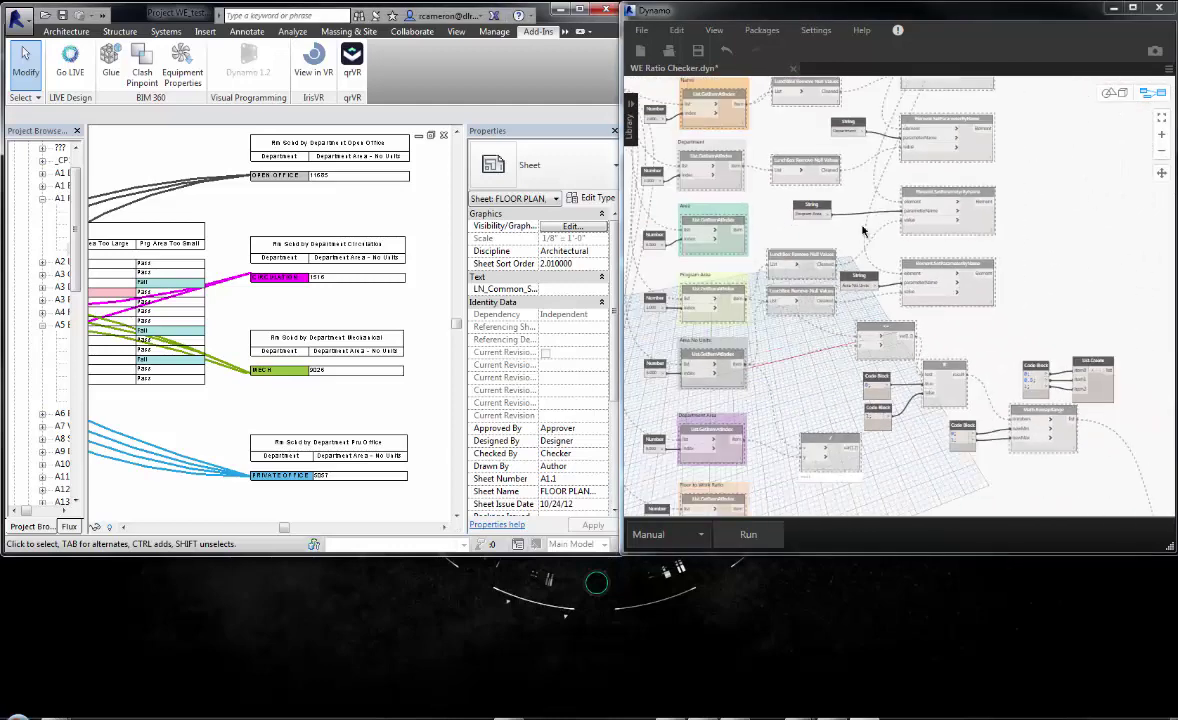
middle_drag(855, 250, 868, 258)
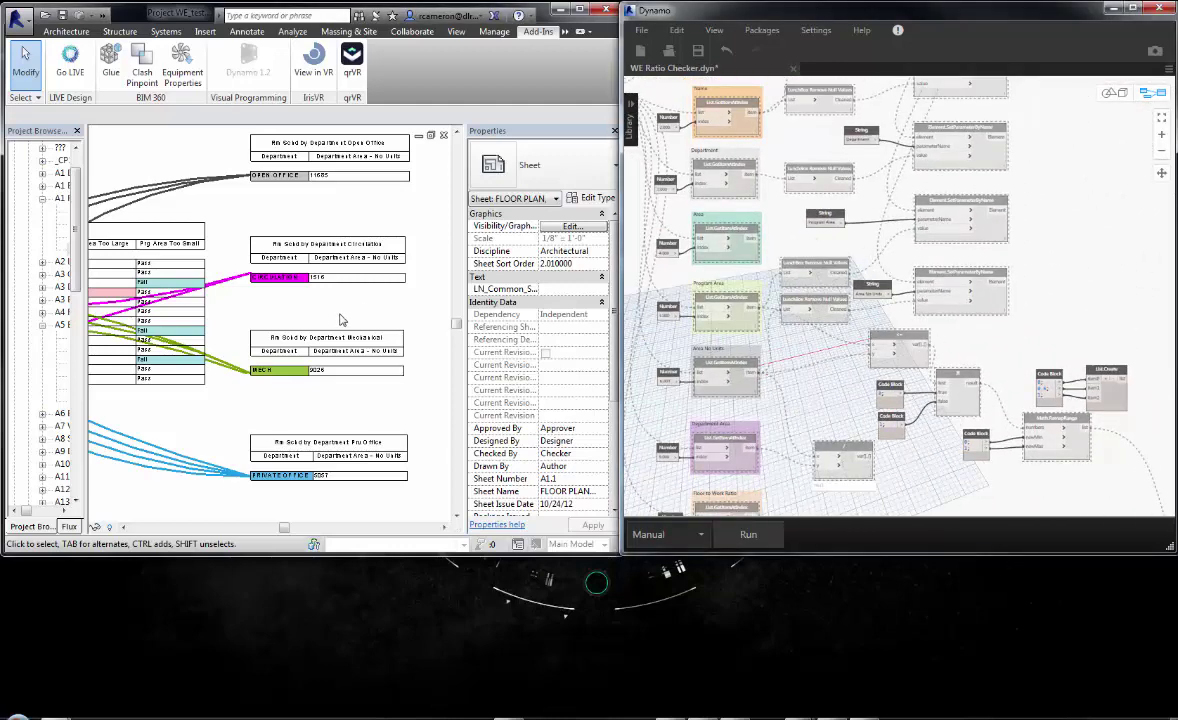
Switch to Revit and examine how the room schedule rows link to the Open Office, Circulation, Mechanical and Private Office department schedules
middle_click(300, 316)
mouse_move(92, 276)
middle_down()
mouse_move(226, 301)
mouse_move(213, 288)
mouse_move(101, 279)
middle_up()
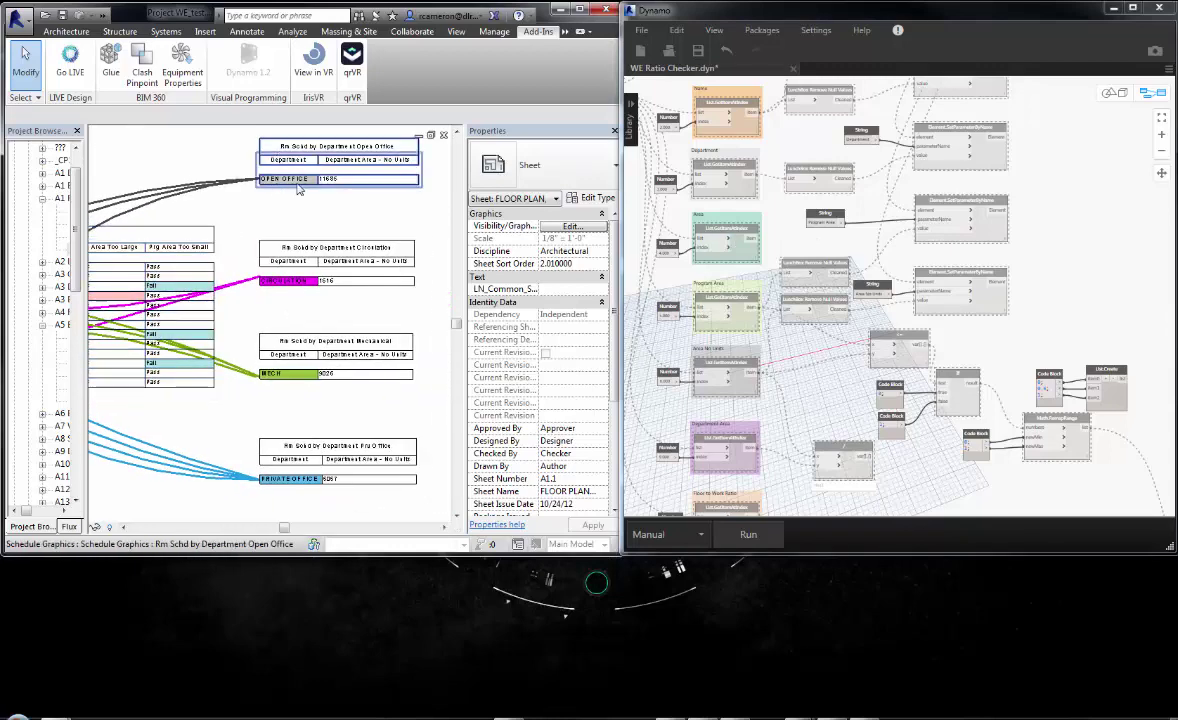
middle_drag(314, 218, 297, 208)
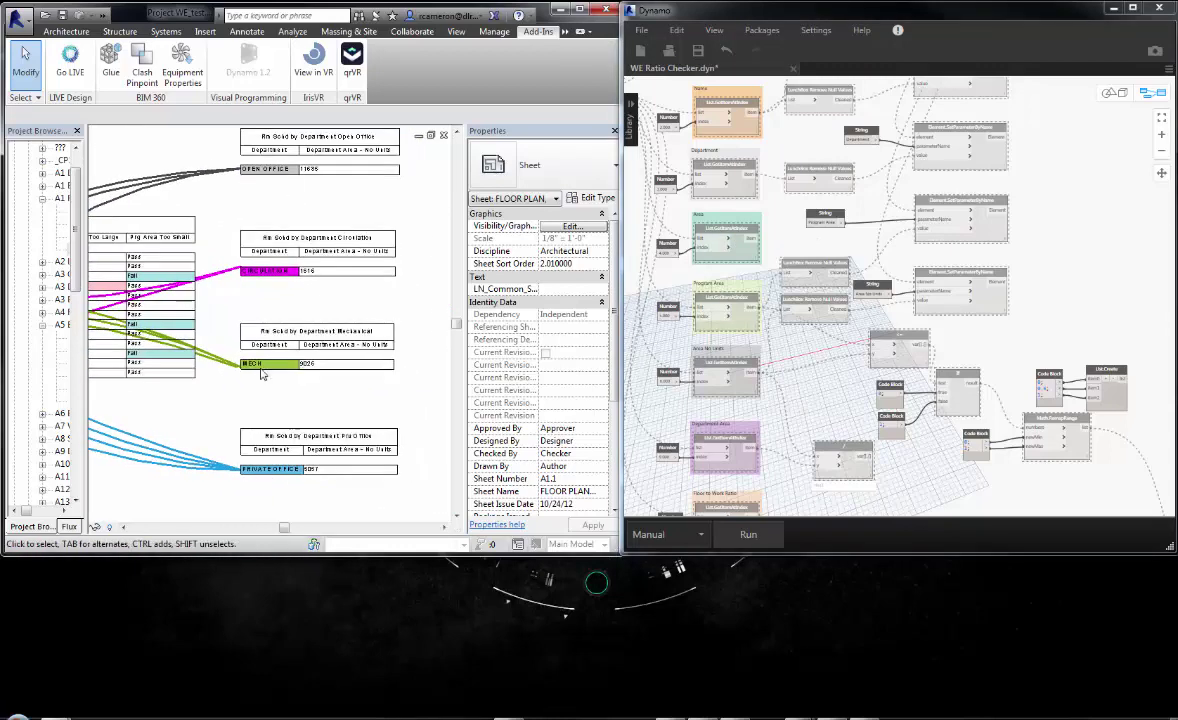
middle_drag(159, 319, 312, 327)
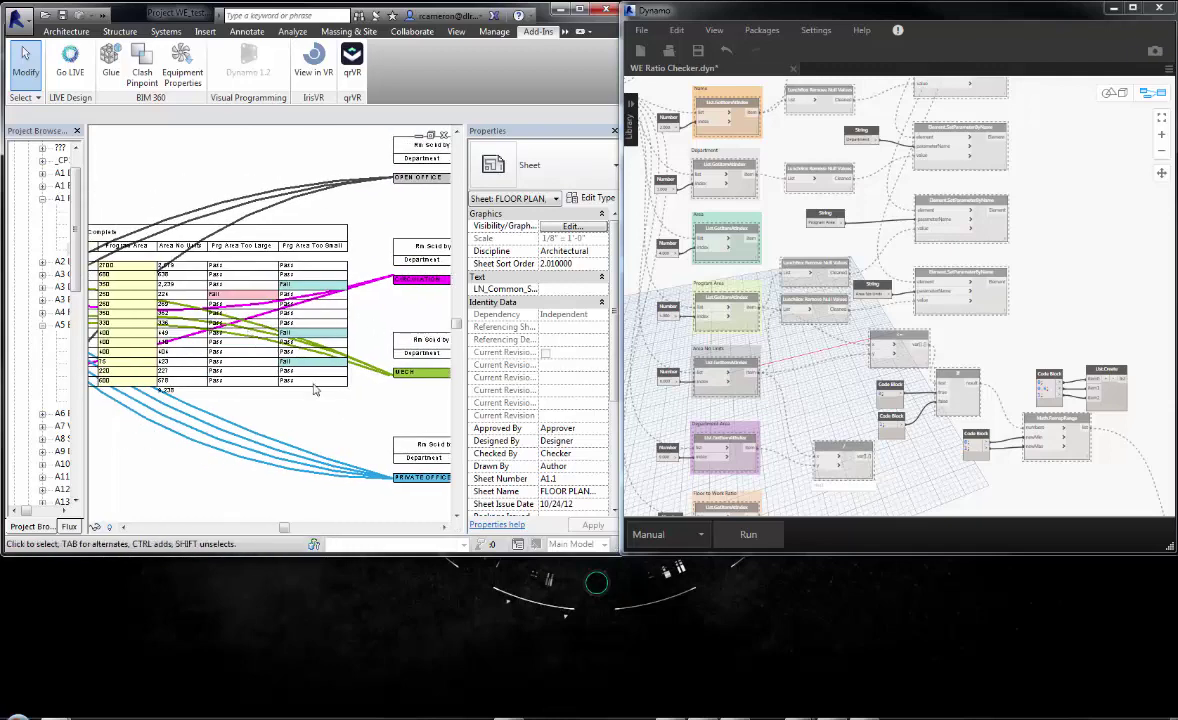
scroll(309, 371, down, 2)
middle_drag(214, 243, 240, 300)
scroll(295, 363, down, 1)
middle_drag(382, 409, 286, 344)
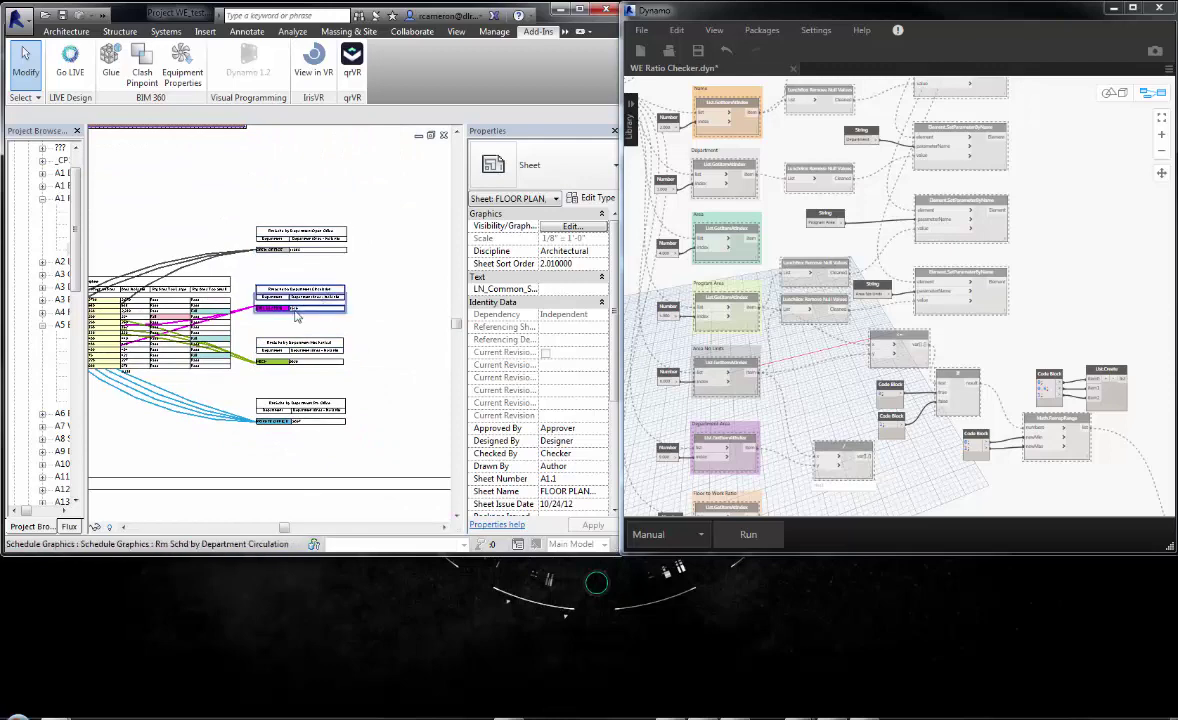
middle_drag(395, 375, 415, 355)
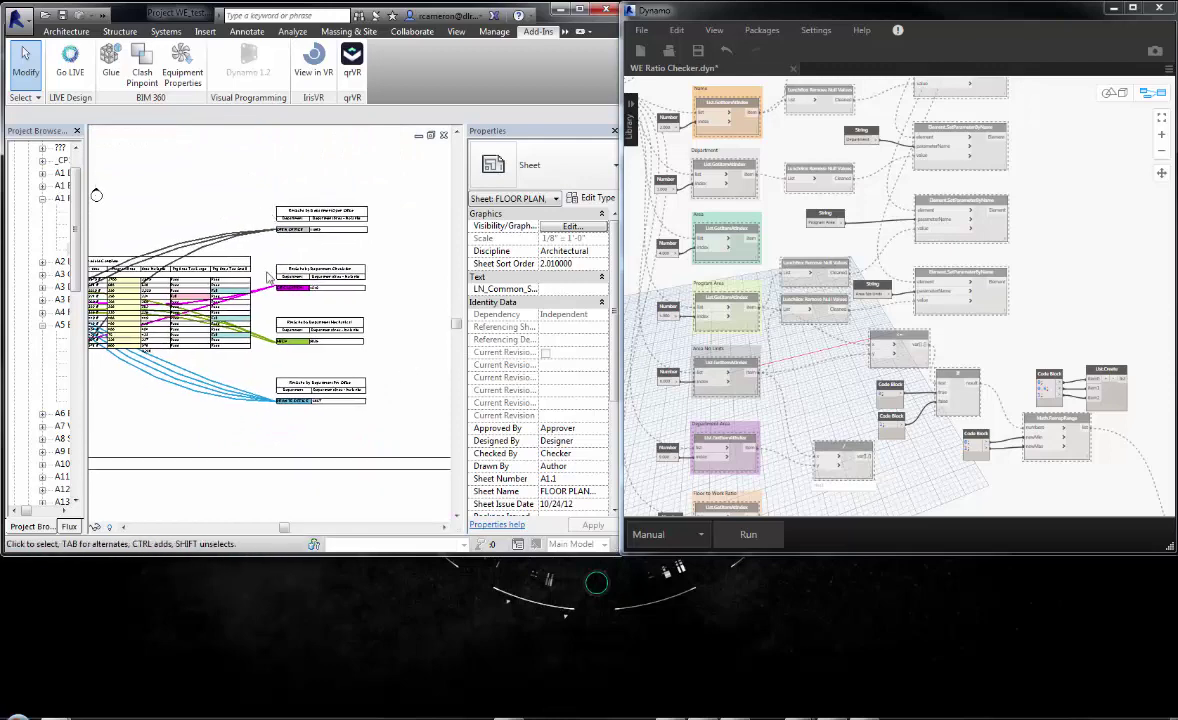
middle_drag(310, 342, 382, 385)
scroll(382, 384, down, 1)
scroll(297, 283, down, 1)
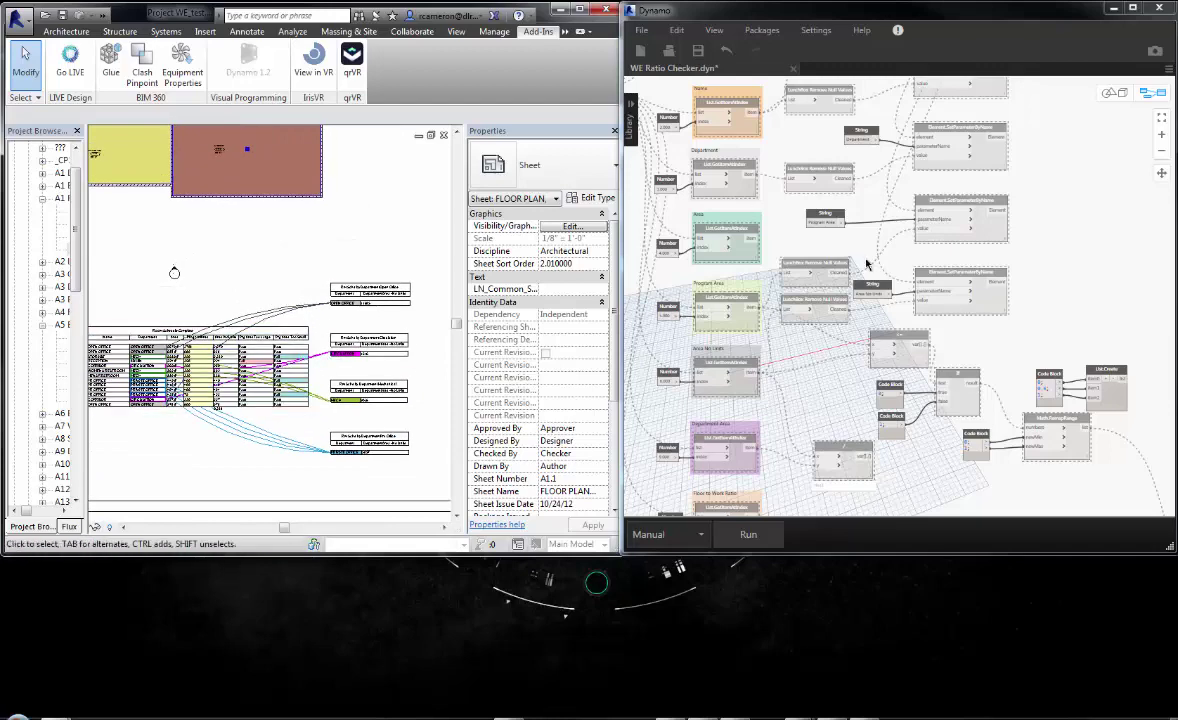
Switch to Dynamo and follow the Mechanical, Open Office and Circulation SF groups through to their division nodes and the List.Create node
scroll(813, 312, down, 3)
middle_drag(778, 146, 887, 281)
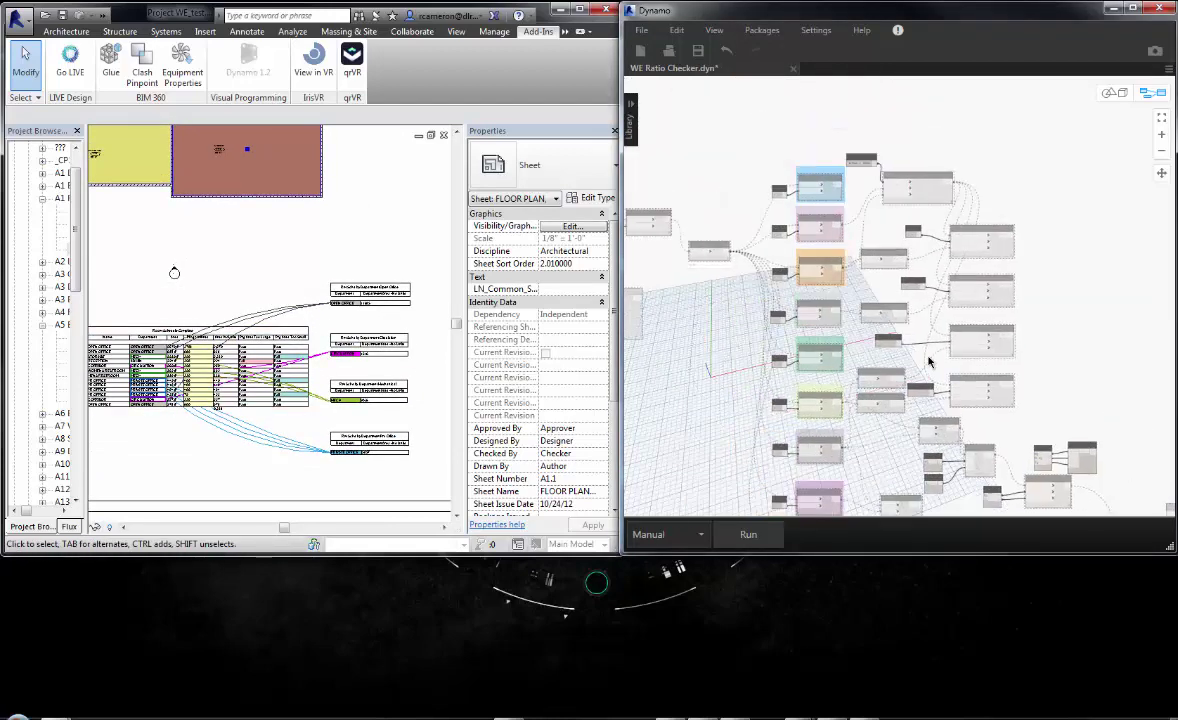
middle_drag(871, 226, 945, 453)
scroll(946, 453, down, 4)
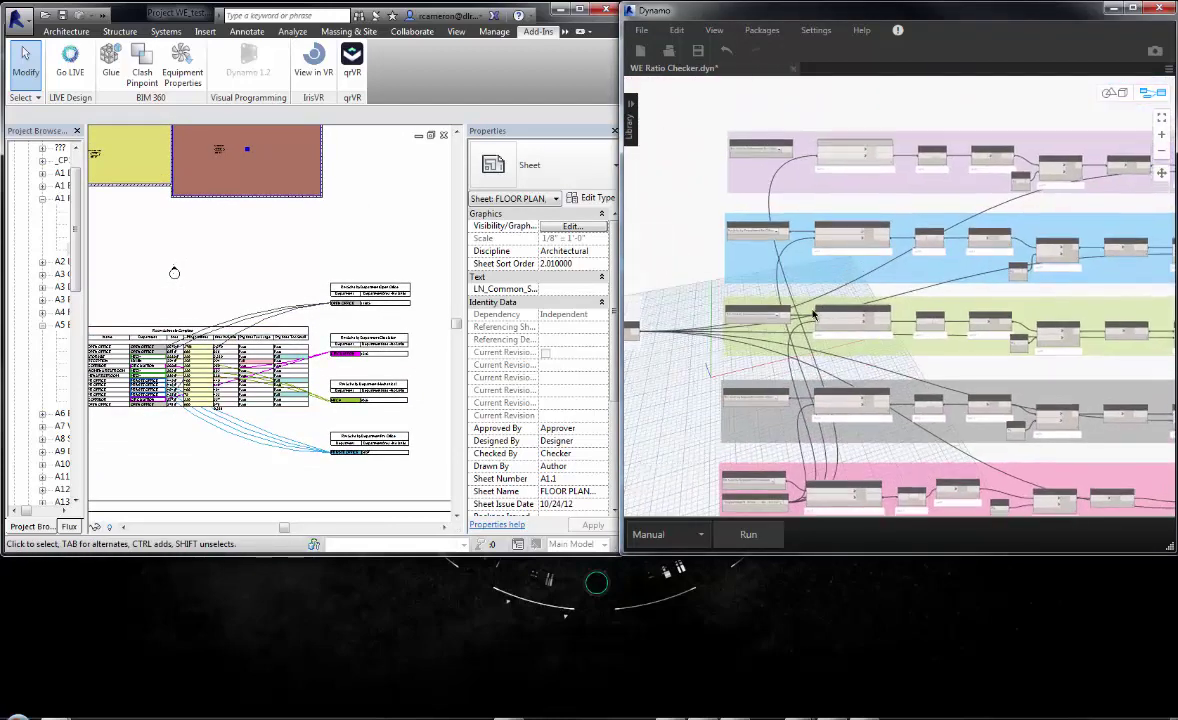
scroll(700, 370, up, 5)
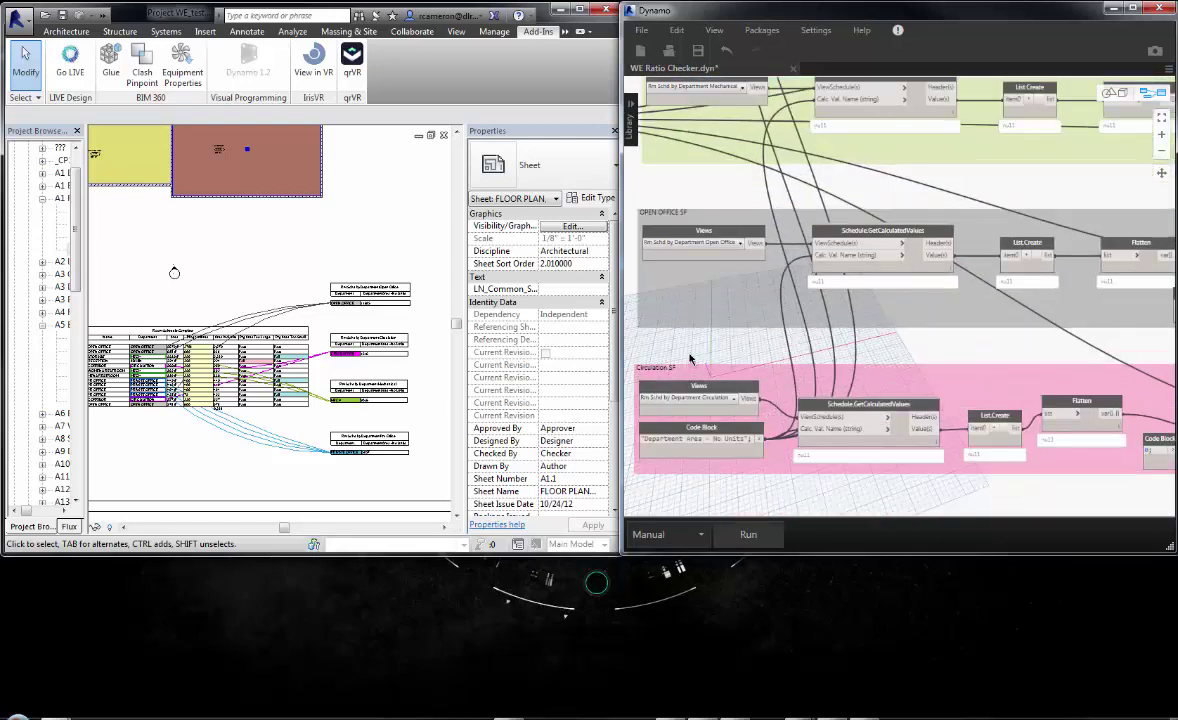
middle_drag(1140, 352, 794, 352)
middle_drag(990, 346, 693, 364)
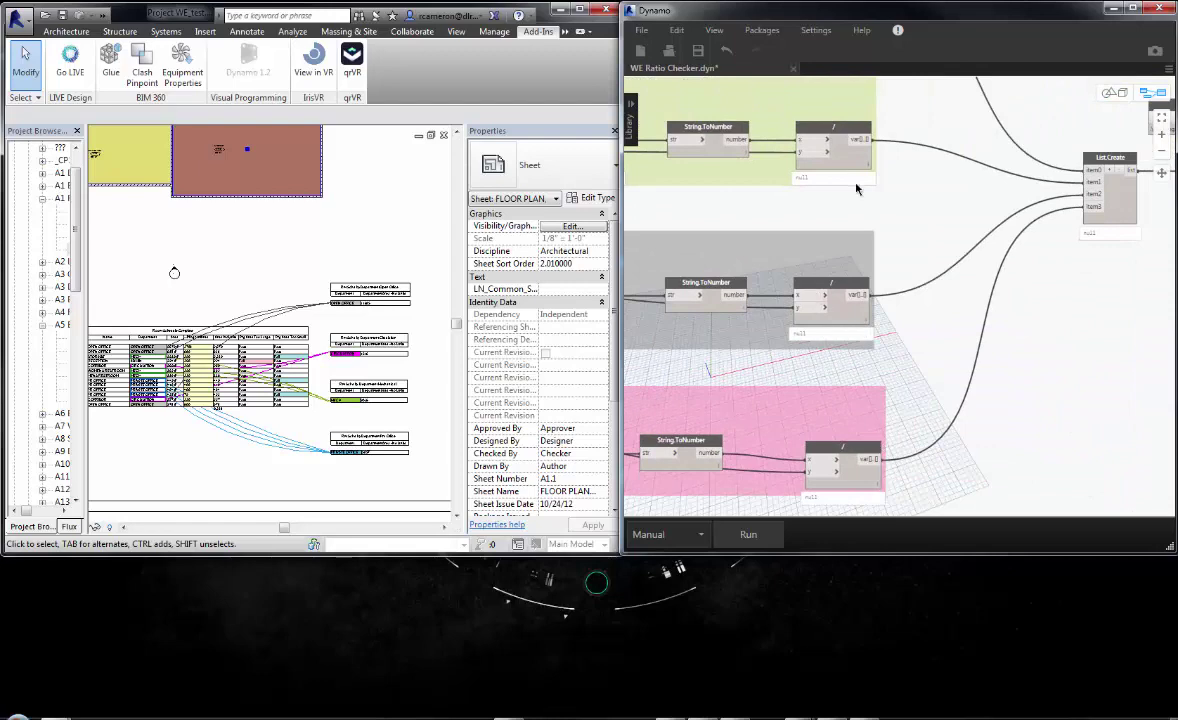
Examine the department schedules feeding the Private Office, Mech, Open Office and Circulation SF groups and the "Department Area - No Units" code block
scroll(864, 203, down, 2)
scroll(880, 245, down, 2)
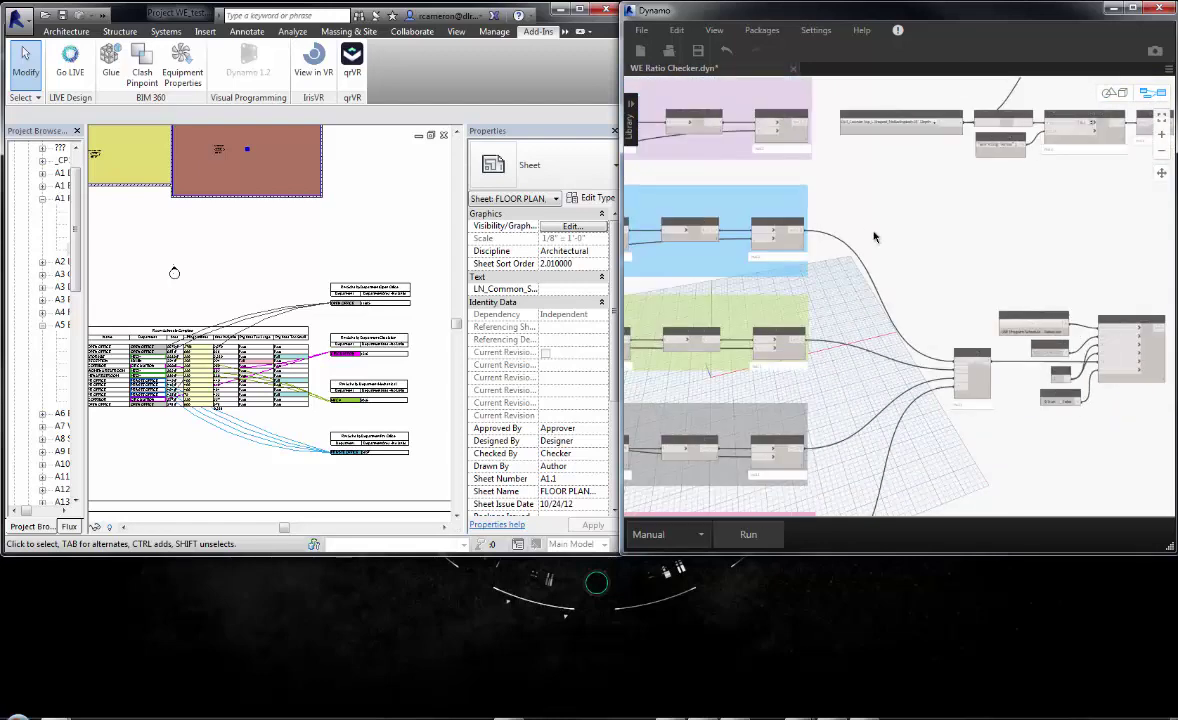
middle_drag(891, 275, 919, 366)
middle_drag(823, 371, 983, 352)
middle_drag(690, 312, 950, 315)
middle_drag(762, 335, 962, 288)
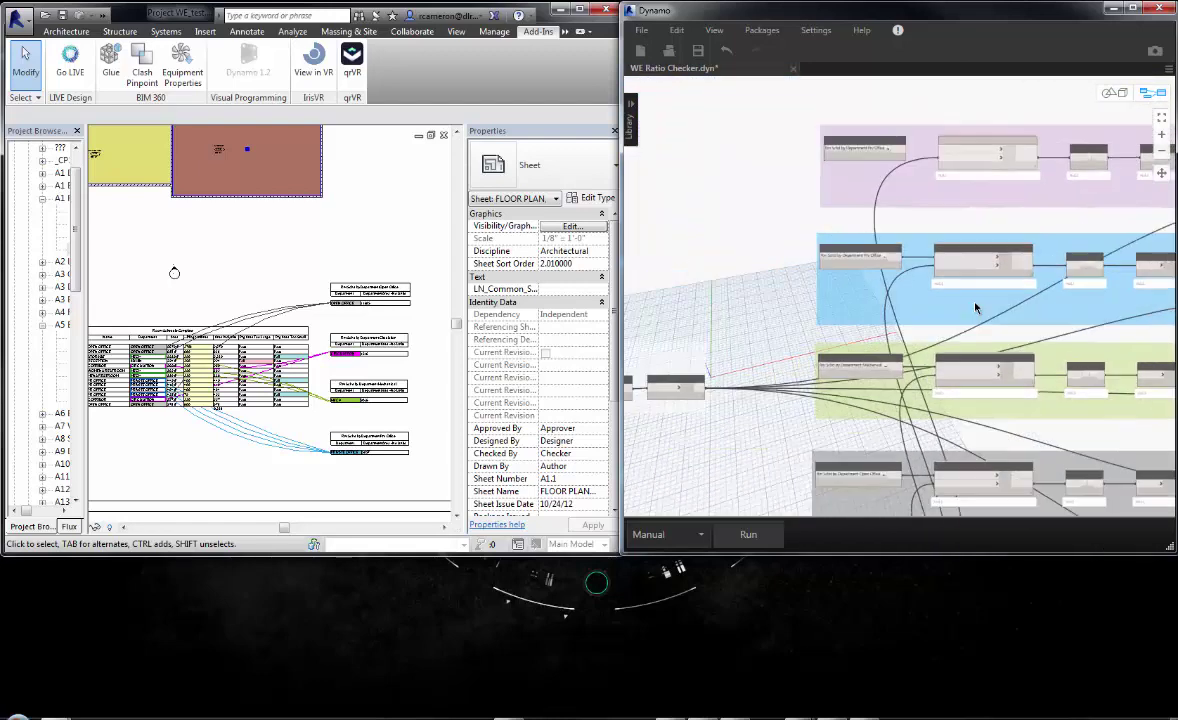
scroll(880, 230, up, 3)
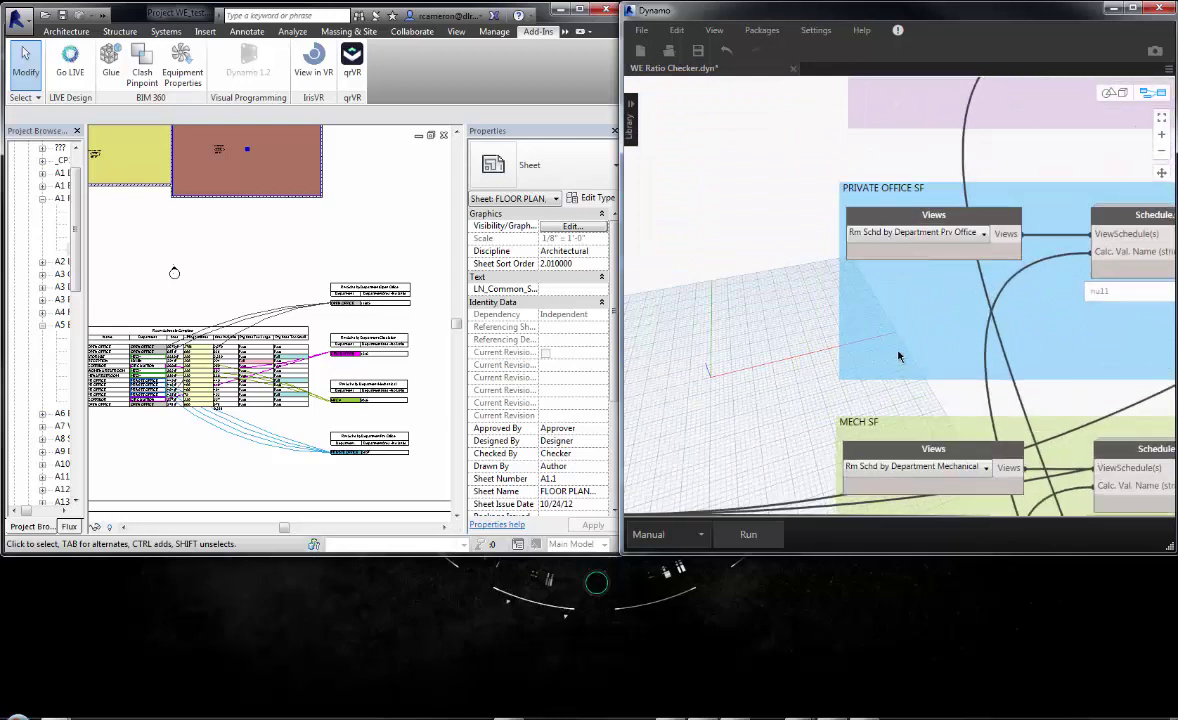
middle_drag(903, 345, 893, 167)
middle_drag(902, 405, 846, 216)
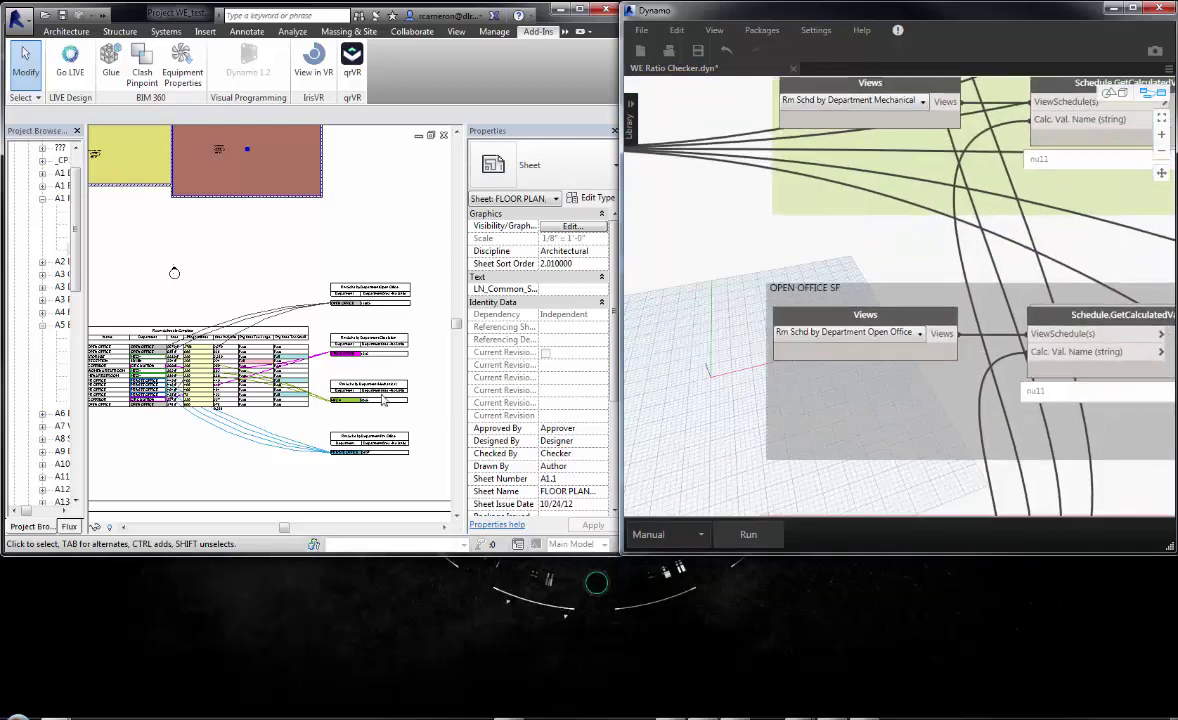
middle_drag(838, 426, 800, 257)
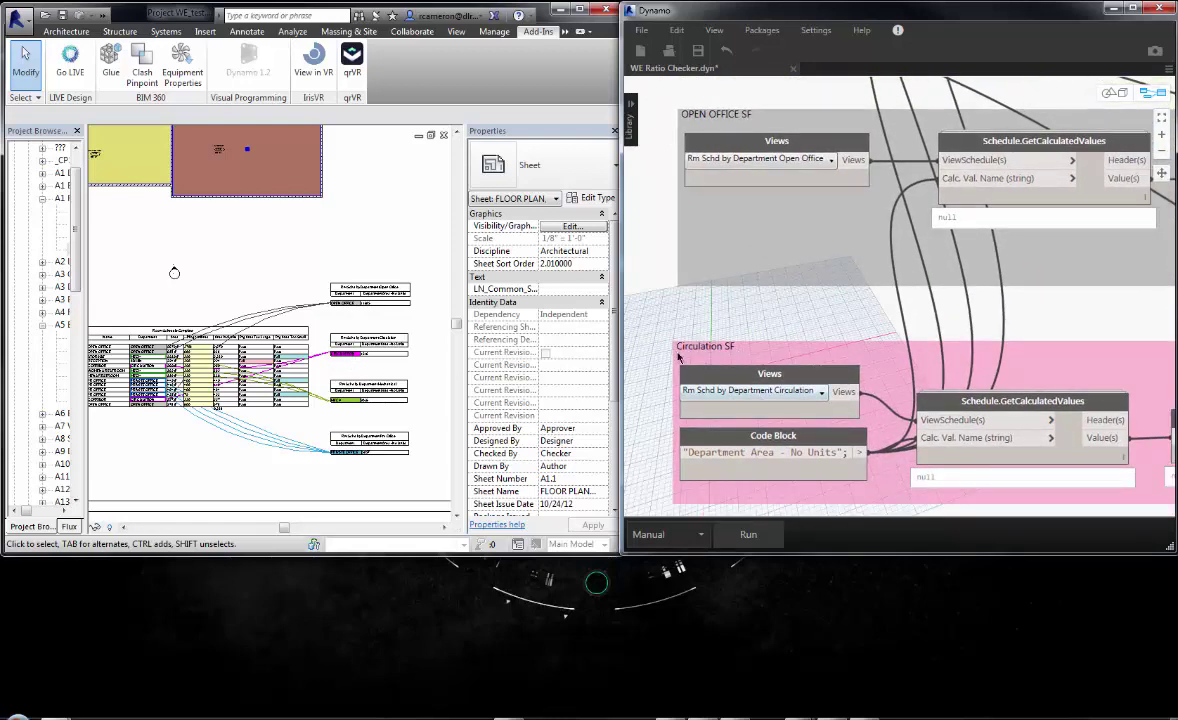
Examine the FUTURE group, from its Views node set to the Prv Office schedule through its chain of list nodes
scroll(705, 365, down, 5)
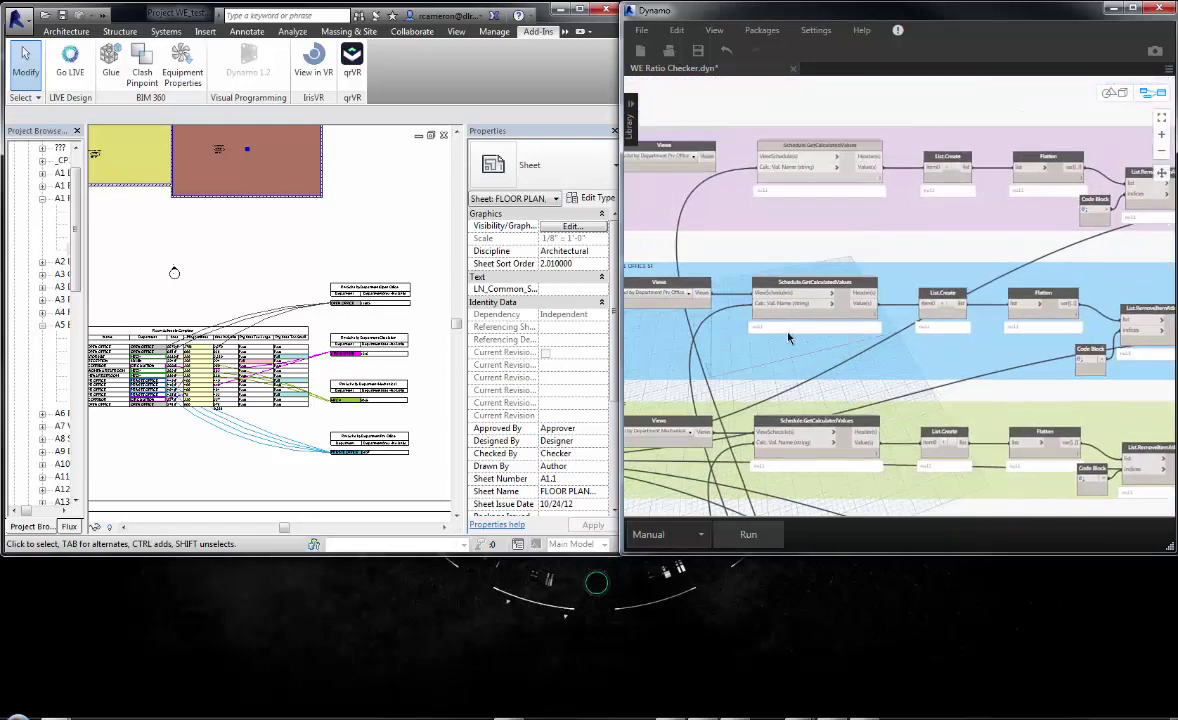
scroll(714, 160, up, 5)
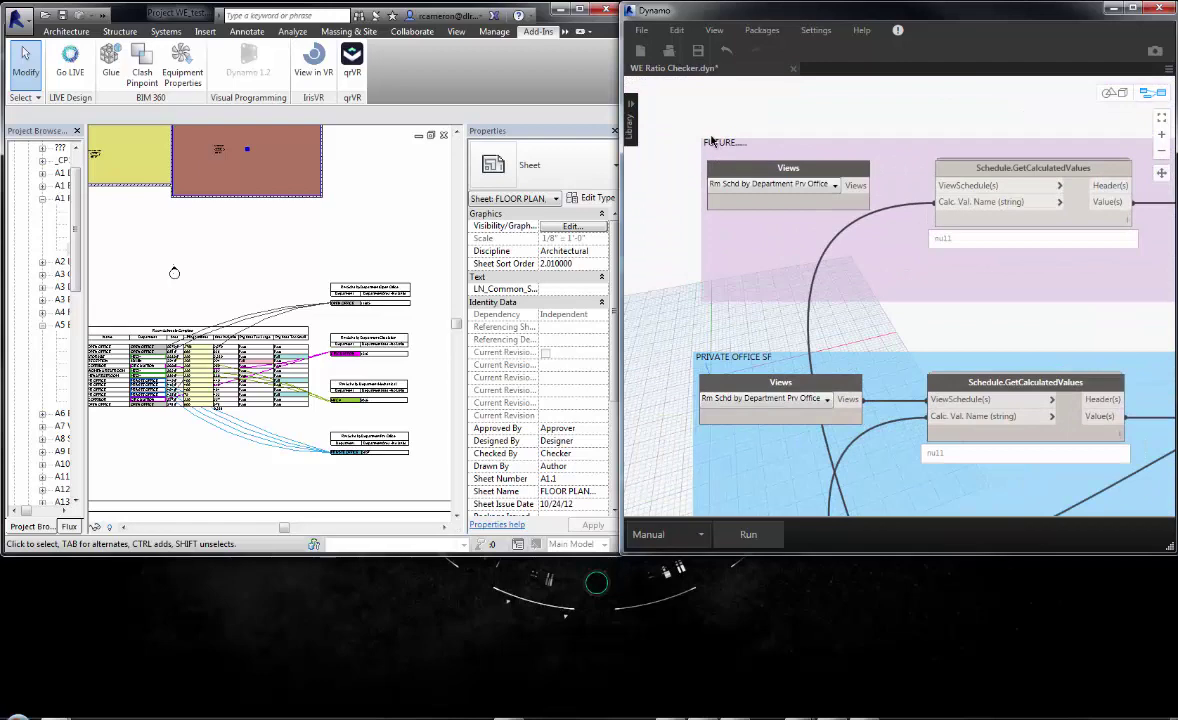
scroll(712, 141, up, 4)
scroll(735, 223, down, 1)
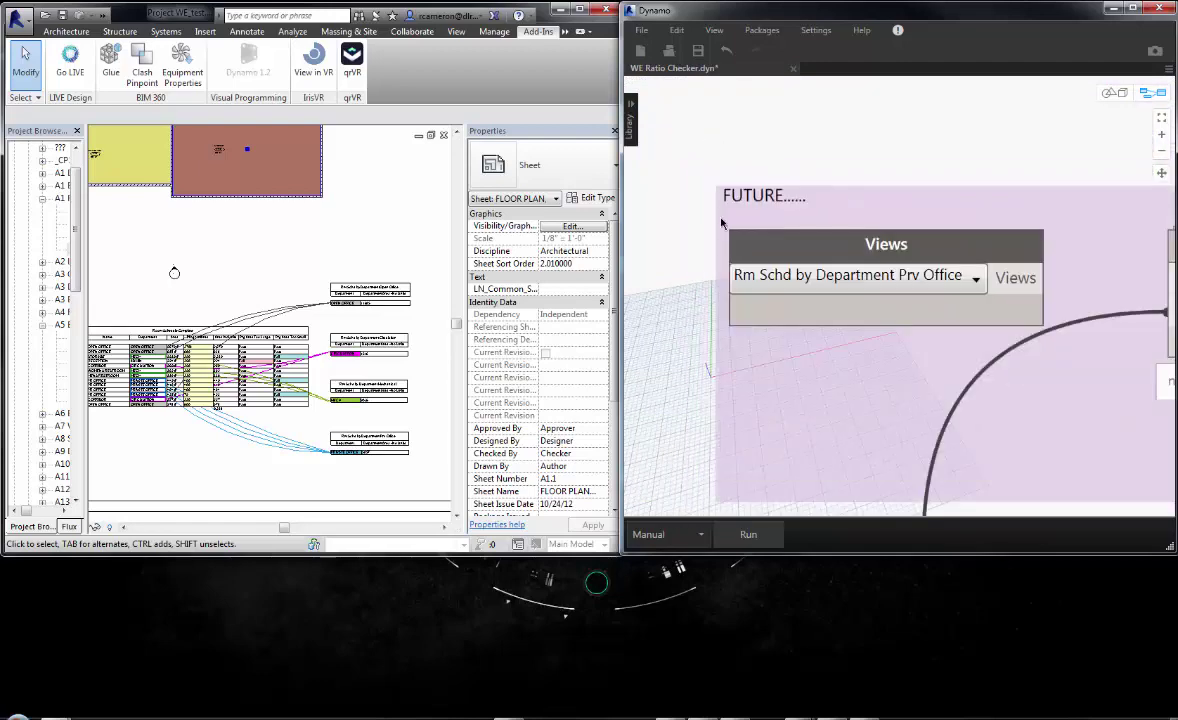
scroll(735, 223, down, 4)
middle_drag(1046, 341, 847, 329)
scroll(847, 329, down, 1)
middle_drag(997, 236, 918, 329)
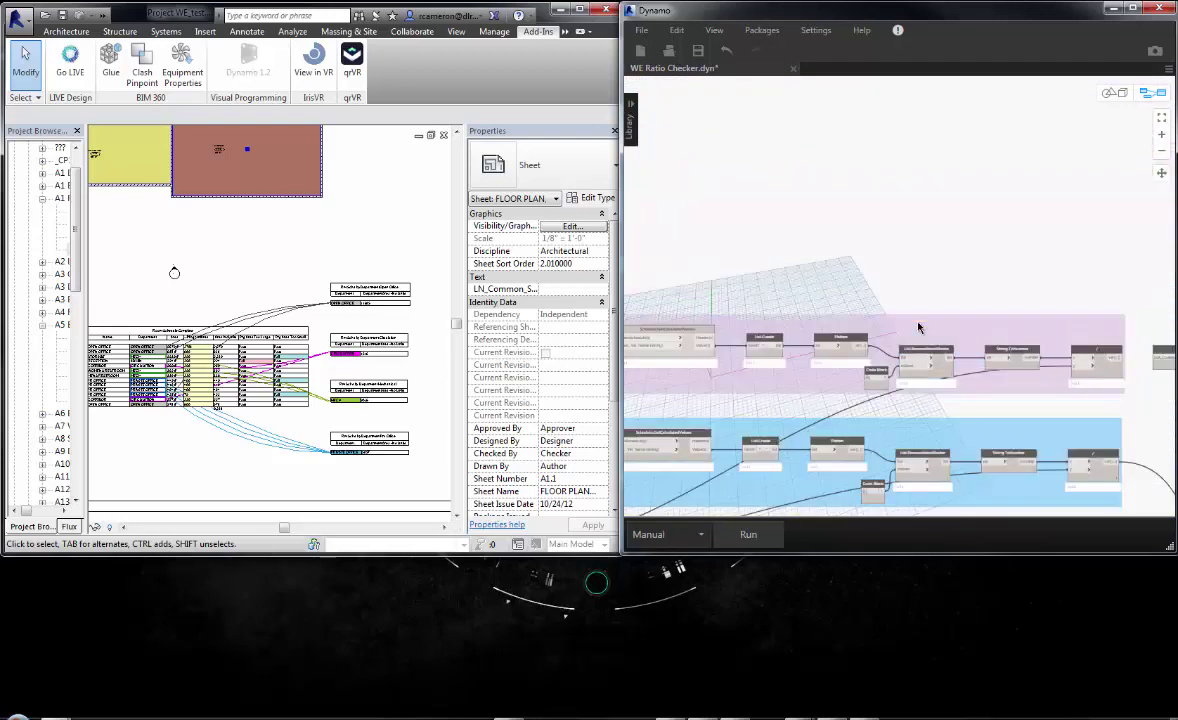
Trace the department group outputs into the List.Create node and the Excel.WriteToFile node with its file path and sheet name inputs
scroll(918, 329, up, 1)
scroll(975, 426, down, 1)
middle_drag(998, 488, 810, 302)
middle_drag(984, 328, 837, 281)
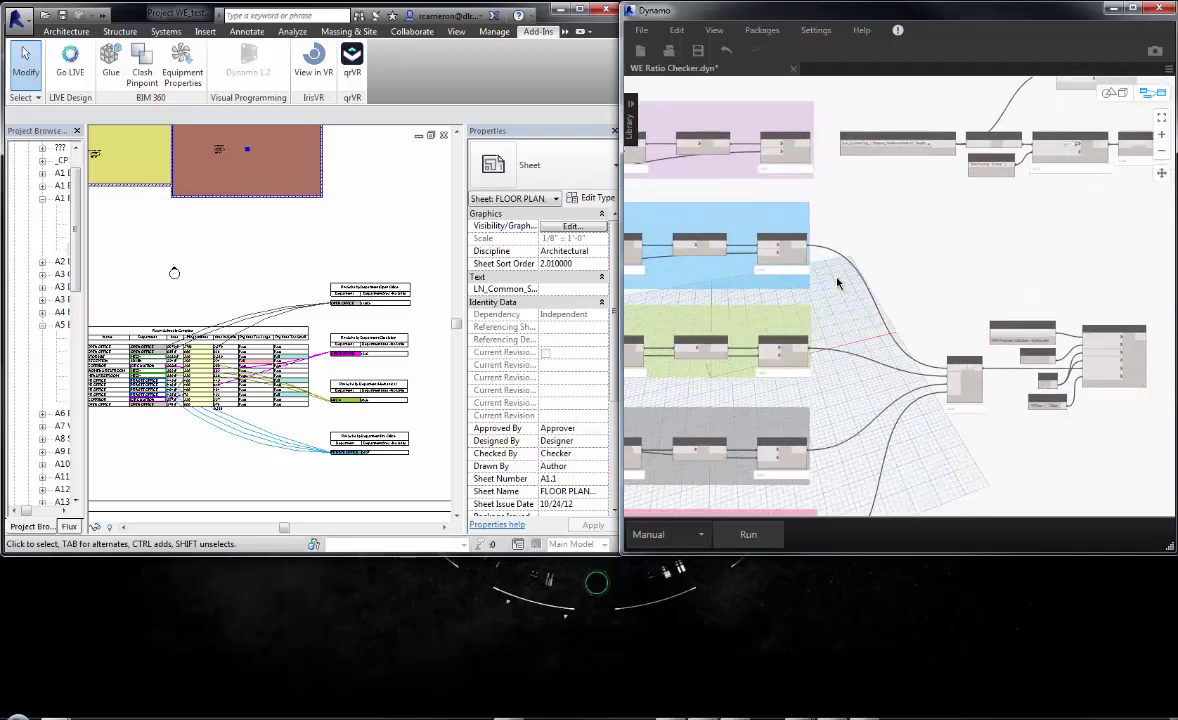
middle_drag(873, 390, 795, 289)
scroll(990, 260, up, 2)
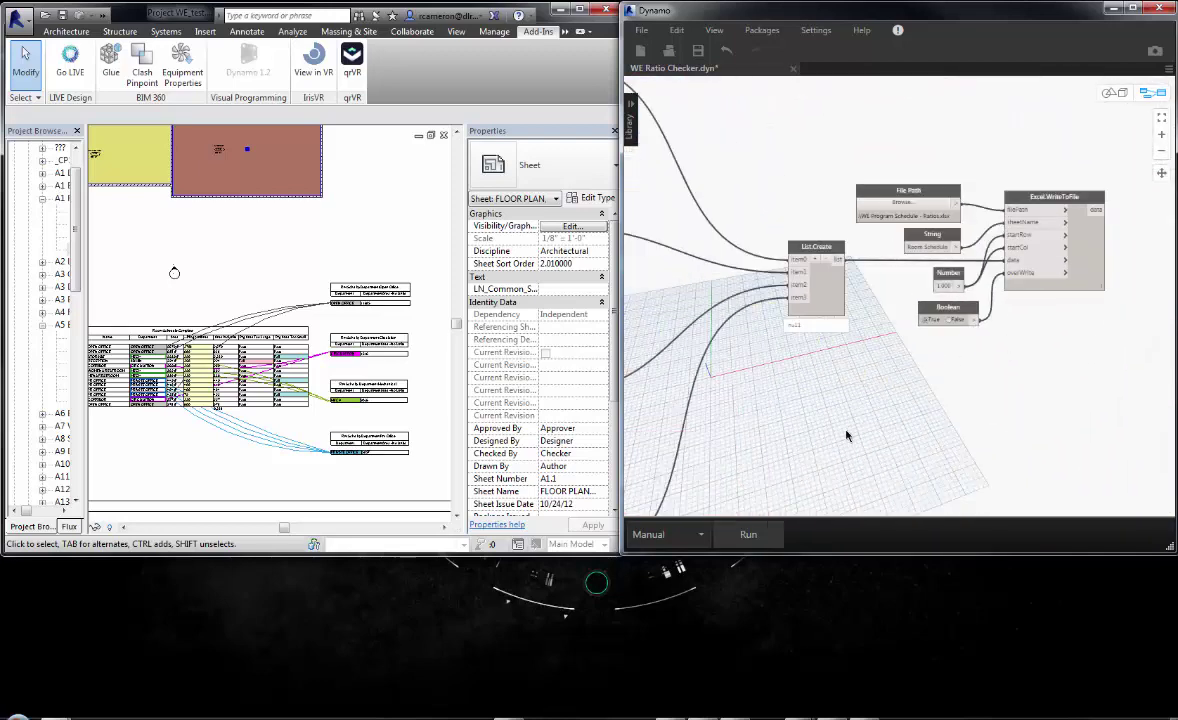
scroll(850, 435, down, 2)
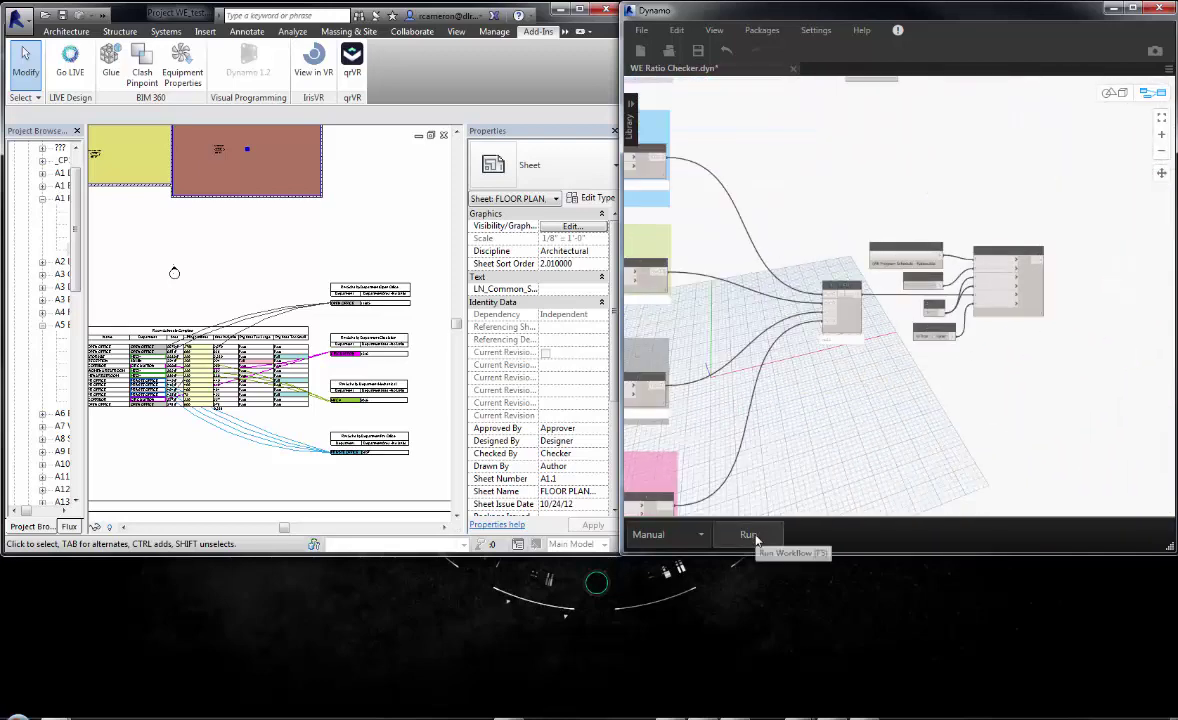
Run the WE Ratio Checker graph and look over the Excel export nodes and the countertop family's "Working Area" parameter lists
click(754, 537)
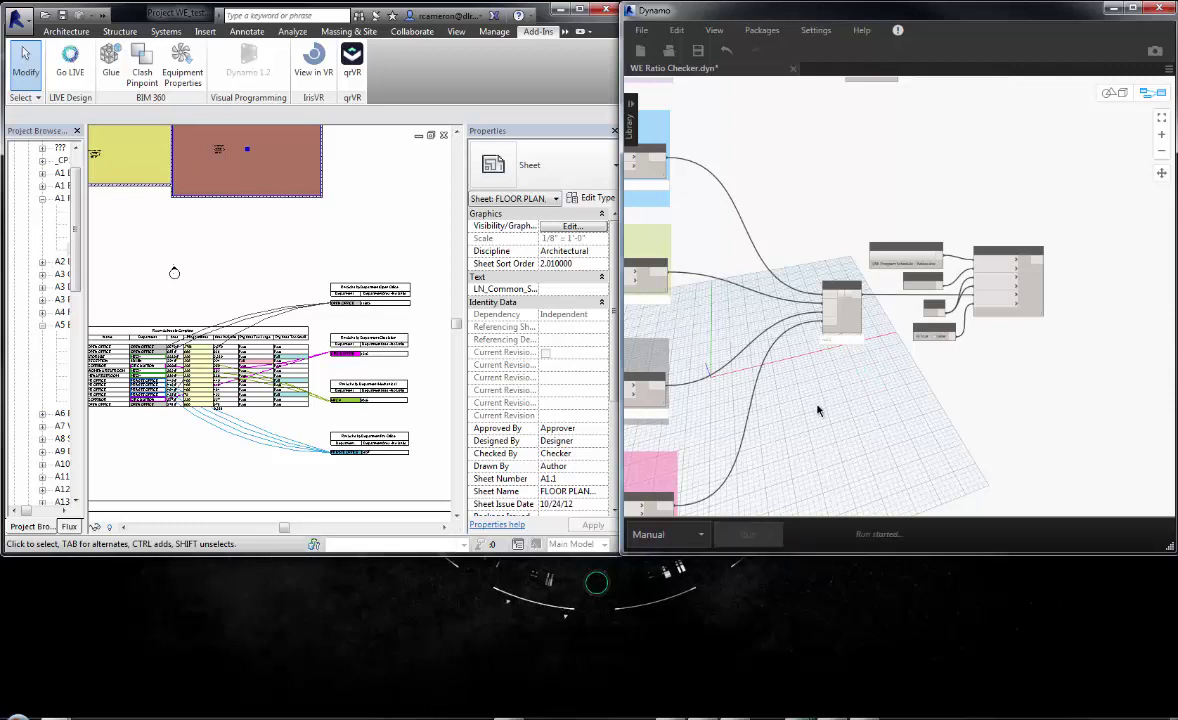
middle_drag(889, 338, 879, 417)
middle_drag(933, 387, 899, 299)
scroll(893, 285, up, 2)
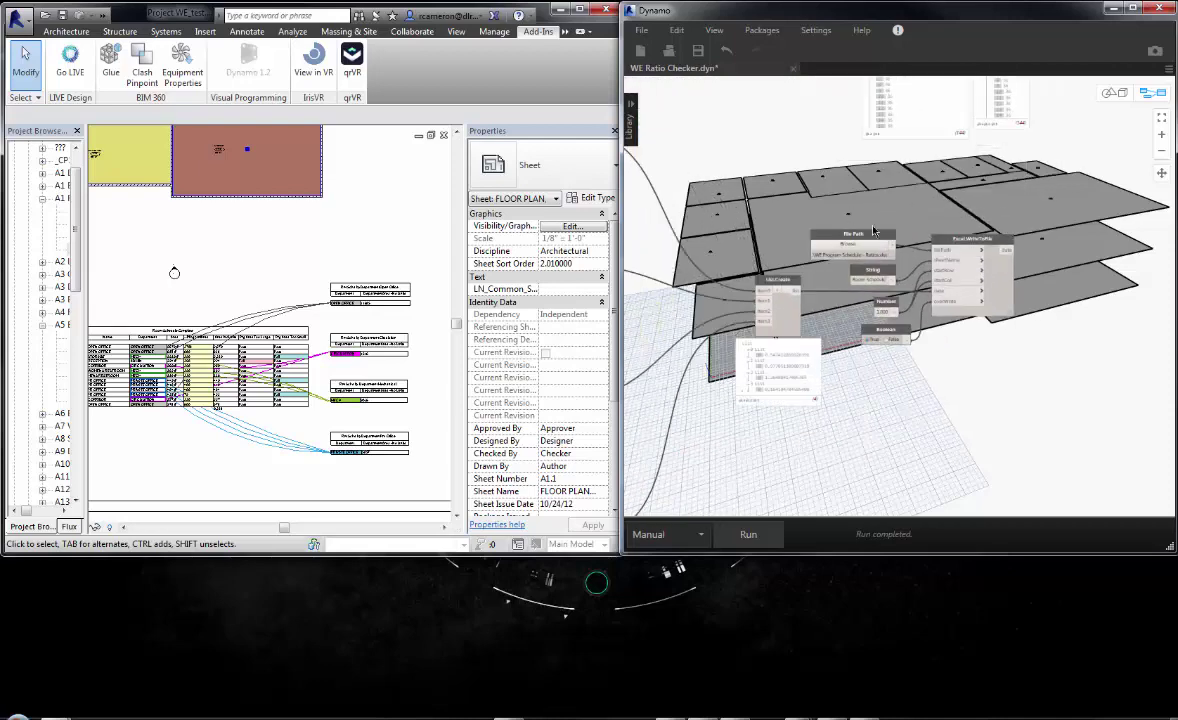
middle_drag(858, 236, 946, 452)
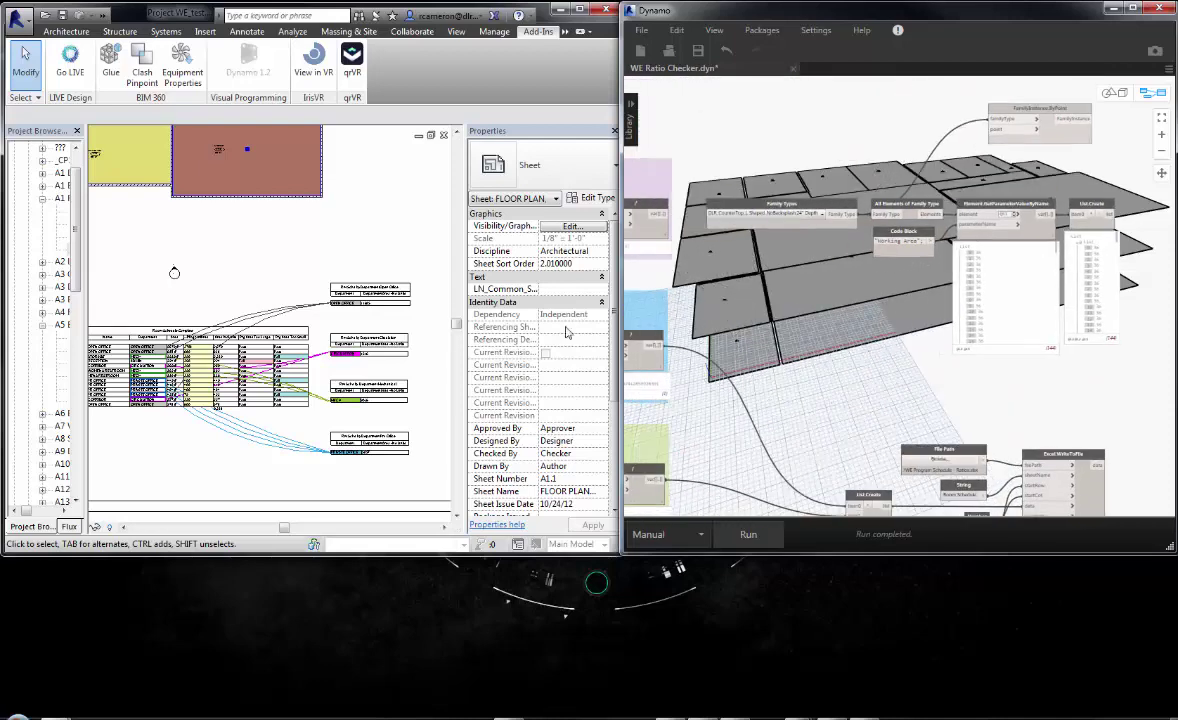
Switch to Revit, activate the floor plan viewport on the sheet and select an L-shaped countertop in the open office area
click(213, 250)
middle_drag(114, 197, 318, 379)
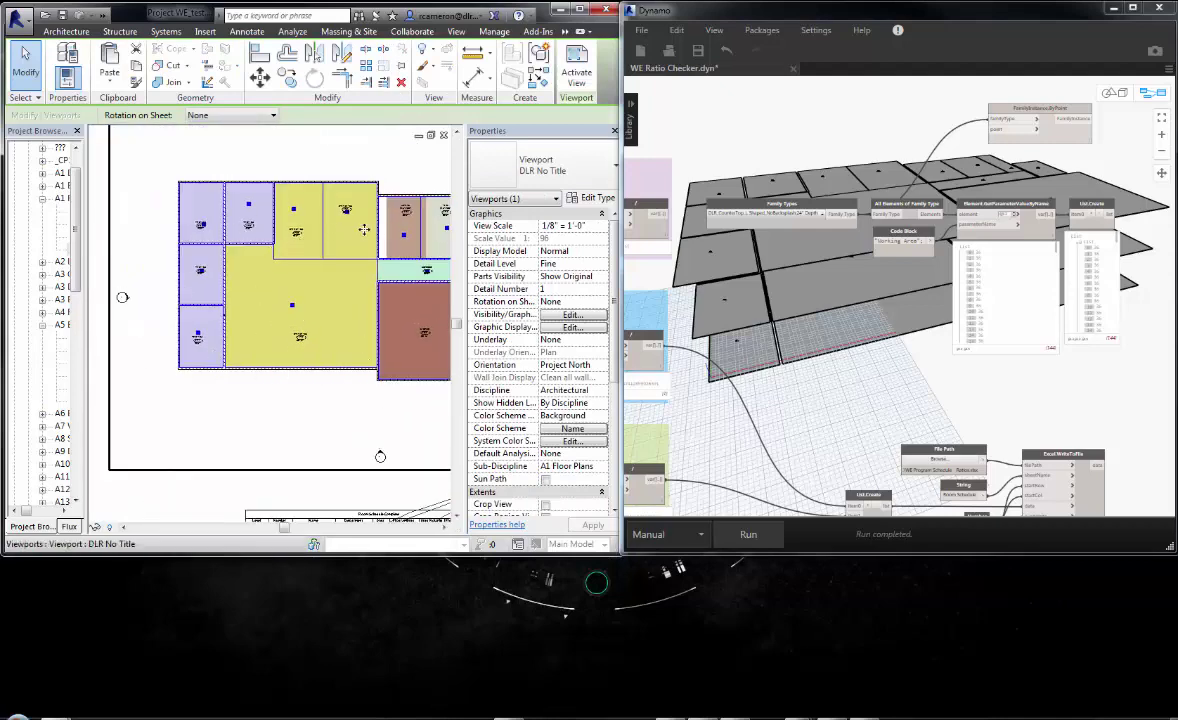
double_click(262, 289)
click(262, 280)
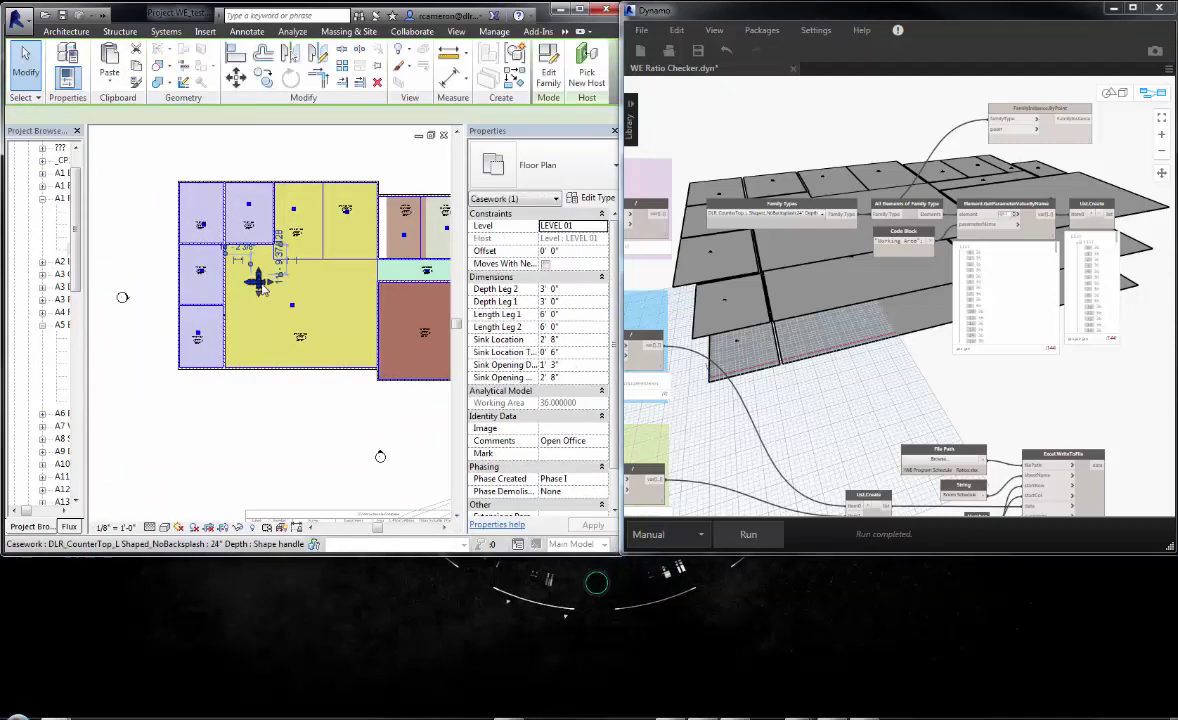
Select all instances of the DLR_CounterTop_L Shaped_NoBacksplash 24" Depth casework
right_click(260, 284)
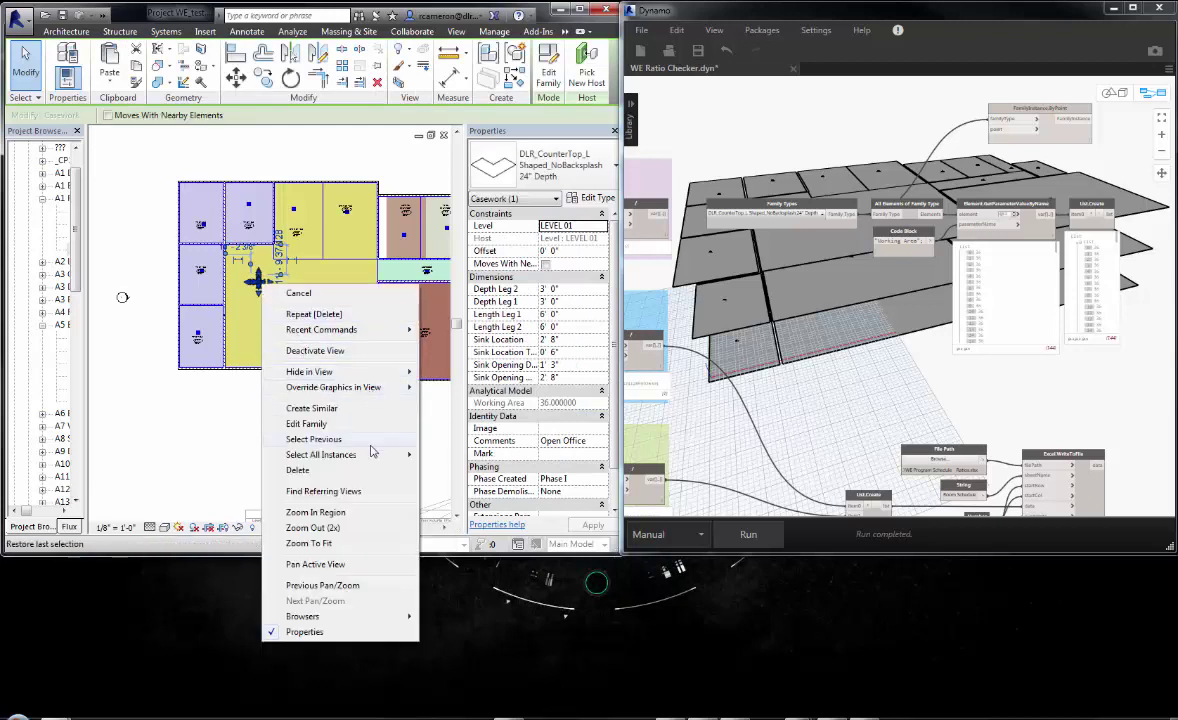
mouse_move(370, 455)
click(442, 451)
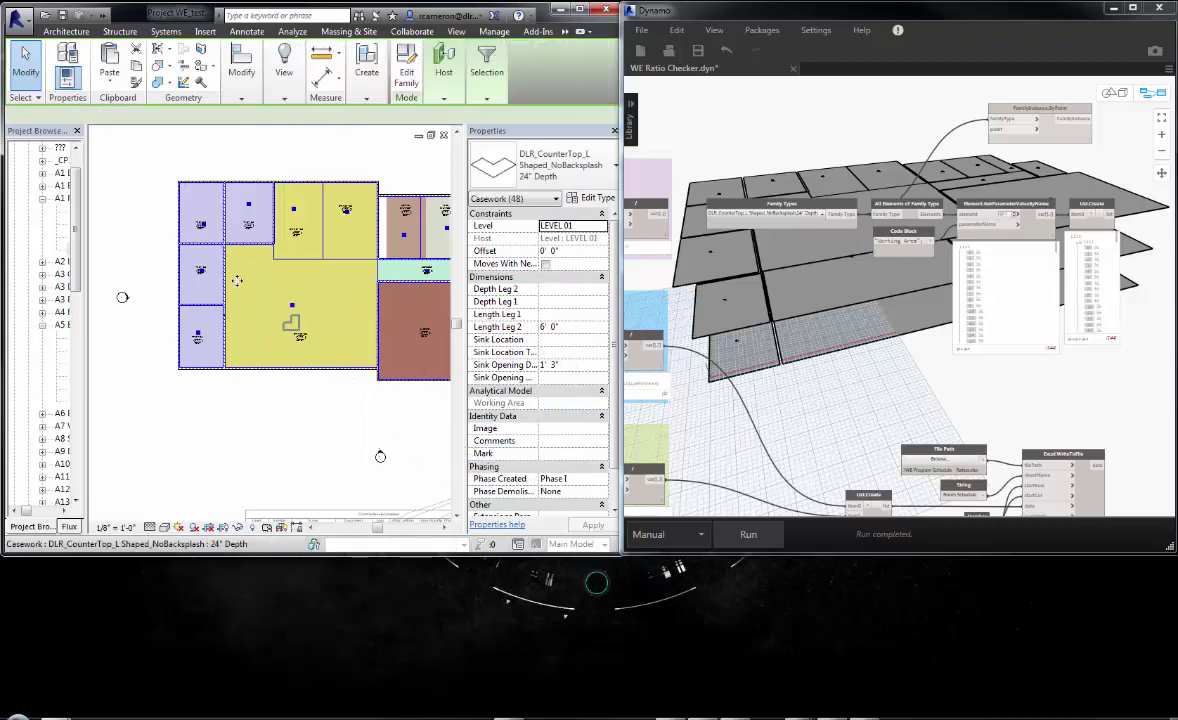
Stretch Leg 1 of the countertop near the Open Office A100 tag to about 7' 2", and shorten it to about 5' 7"
click(291, 322)
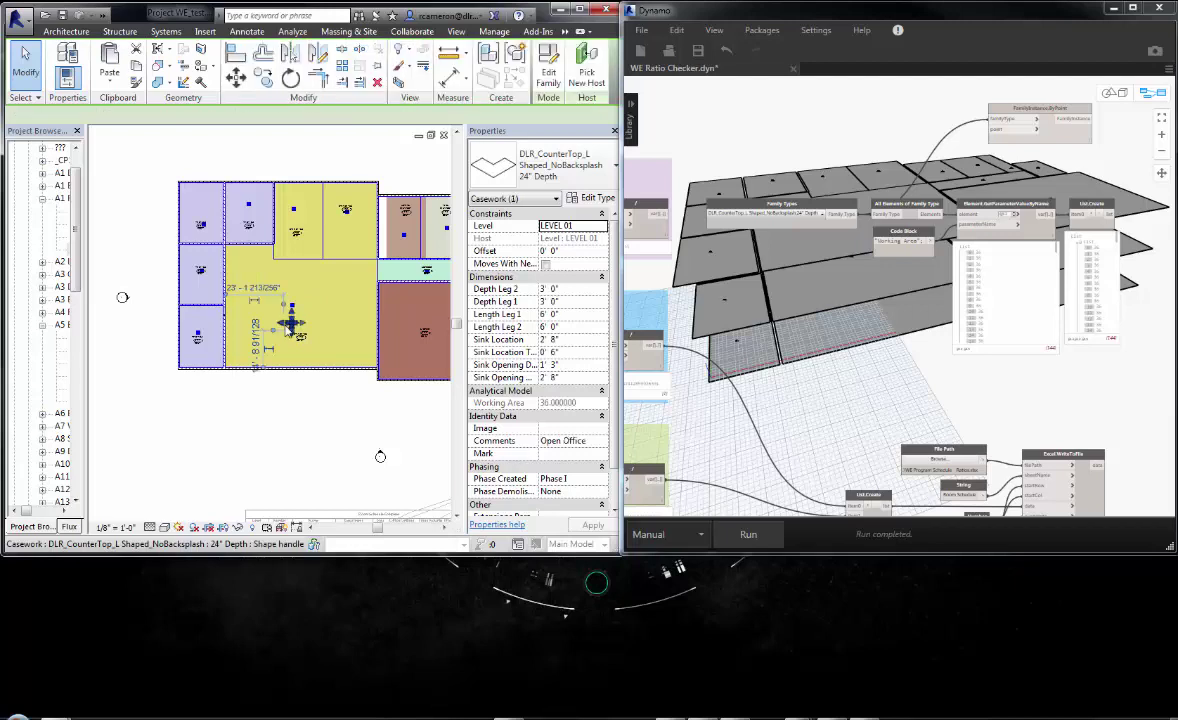
scroll(291, 322, up, 5)
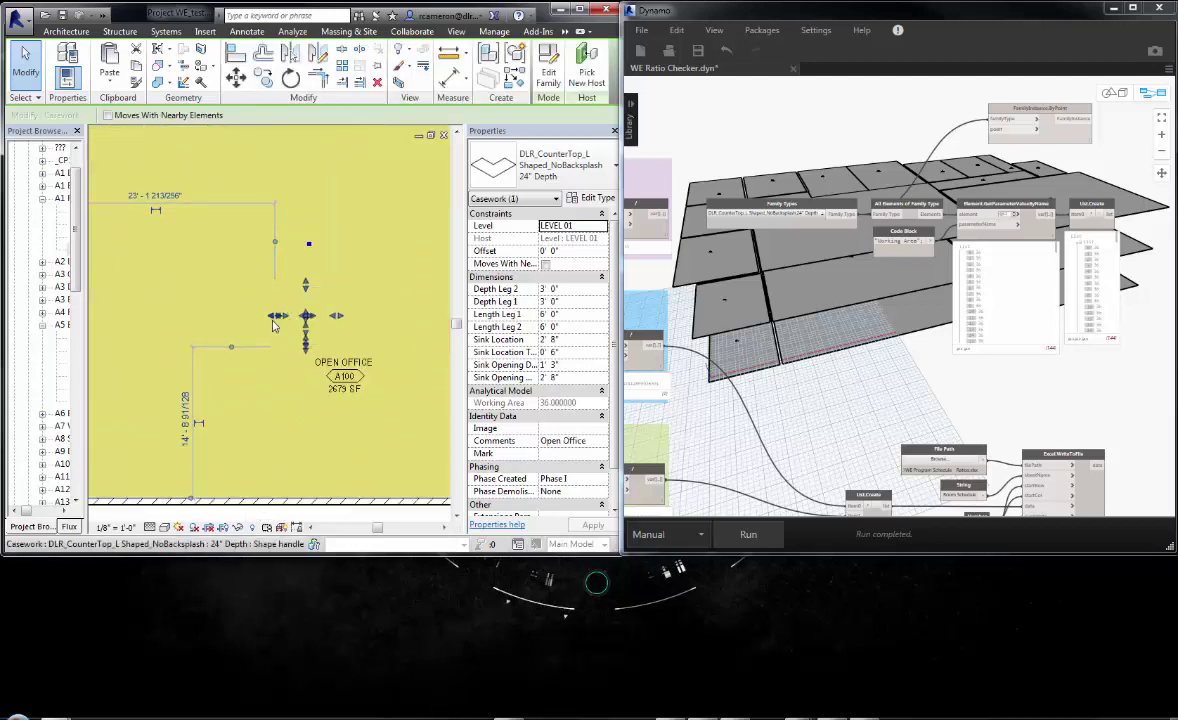
drag(272, 320, 260, 360)
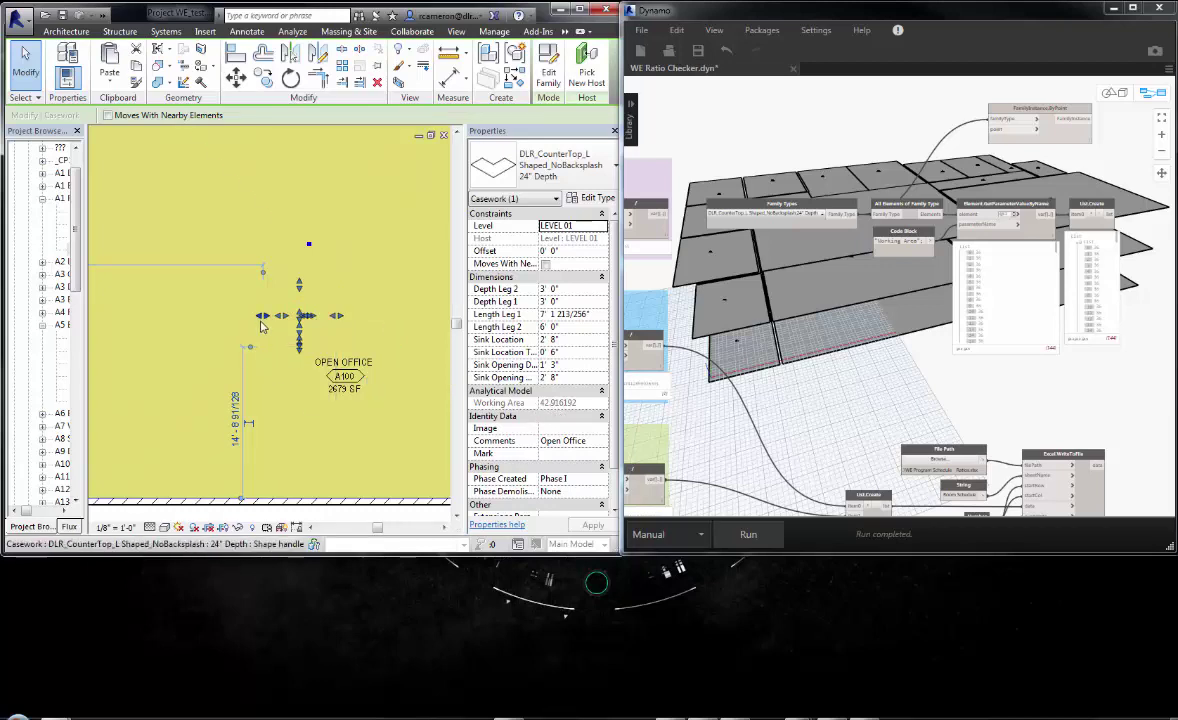
drag(262, 317, 285, 322)
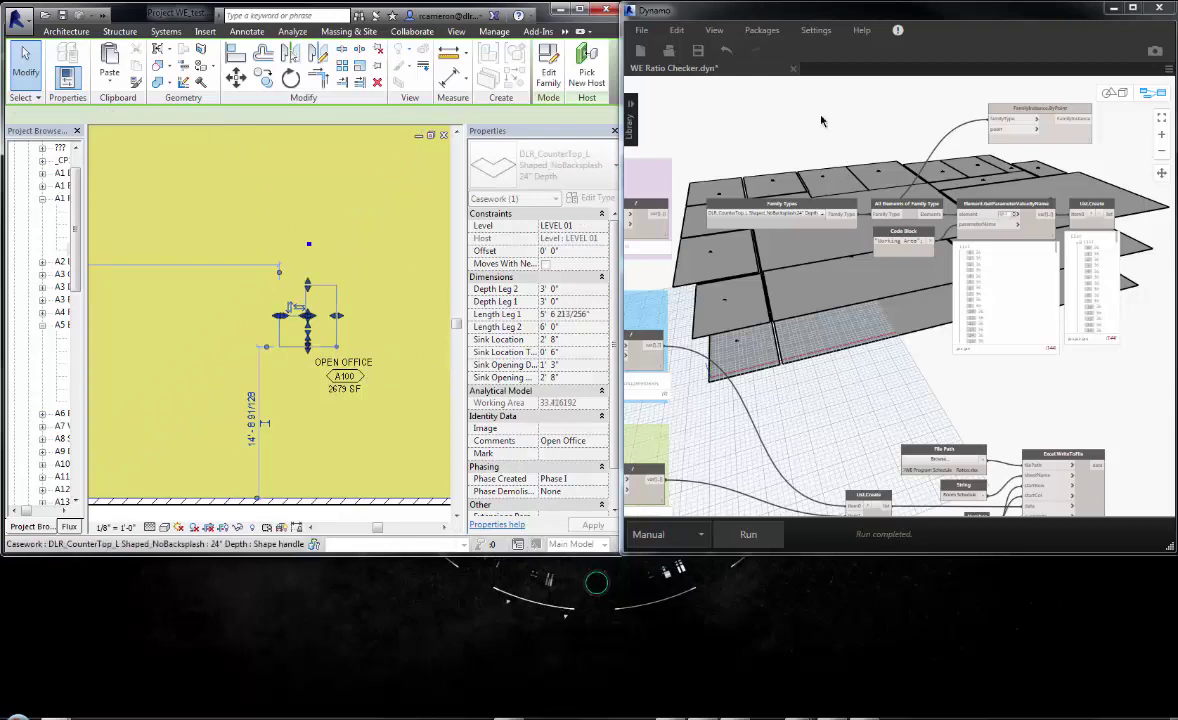
Switch to Dynamo and read through the working area values listed under Element.GetParameterValueByName and List.Create
middle_drag(933, 239, 861, 264)
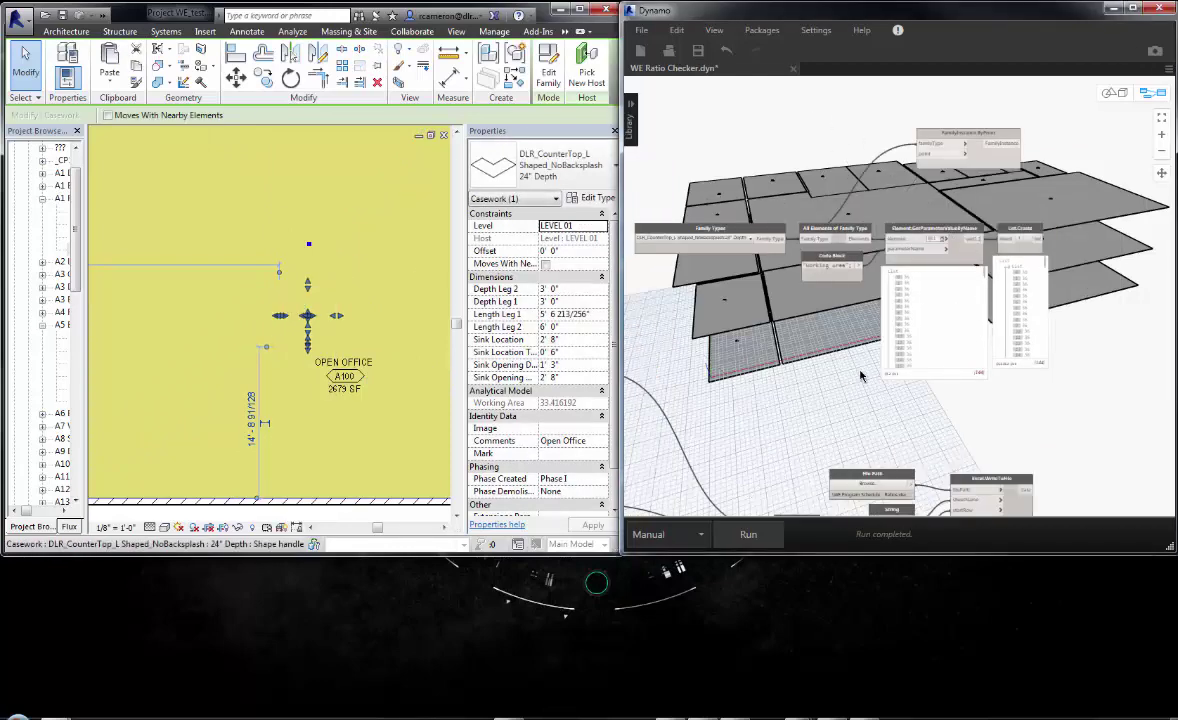
middle_drag(860, 376, 823, 347)
scroll(795, 330, up, 5)
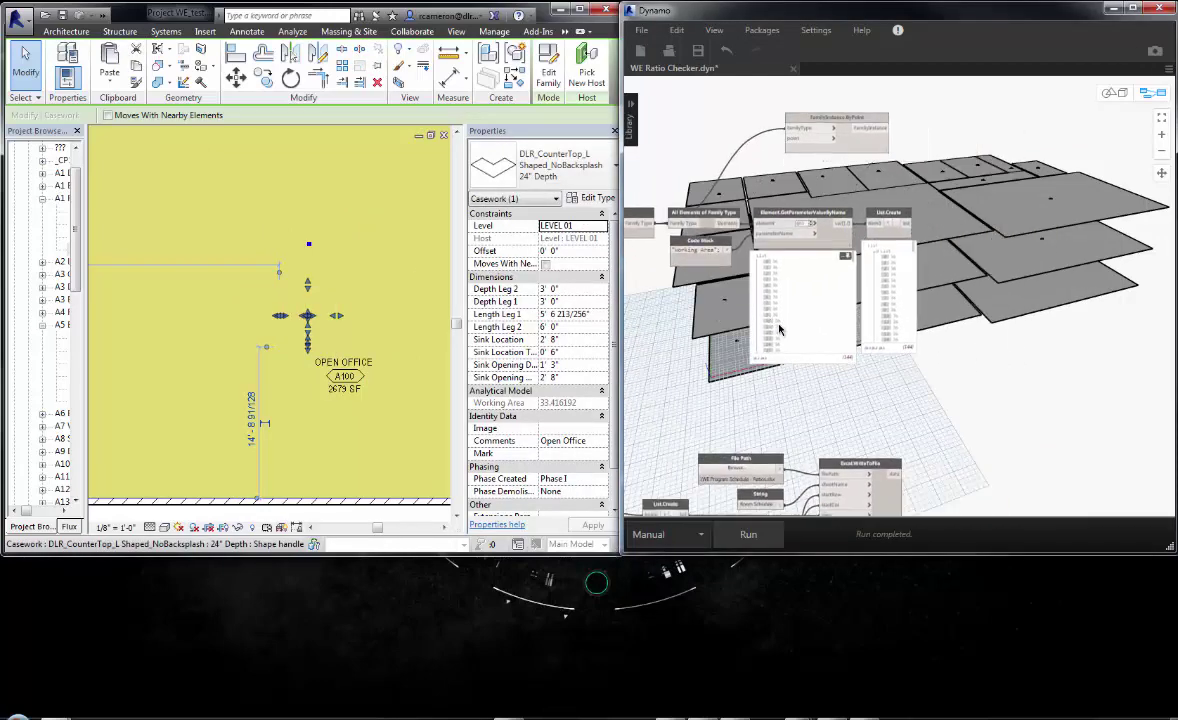
scroll(778, 273, down, 4)
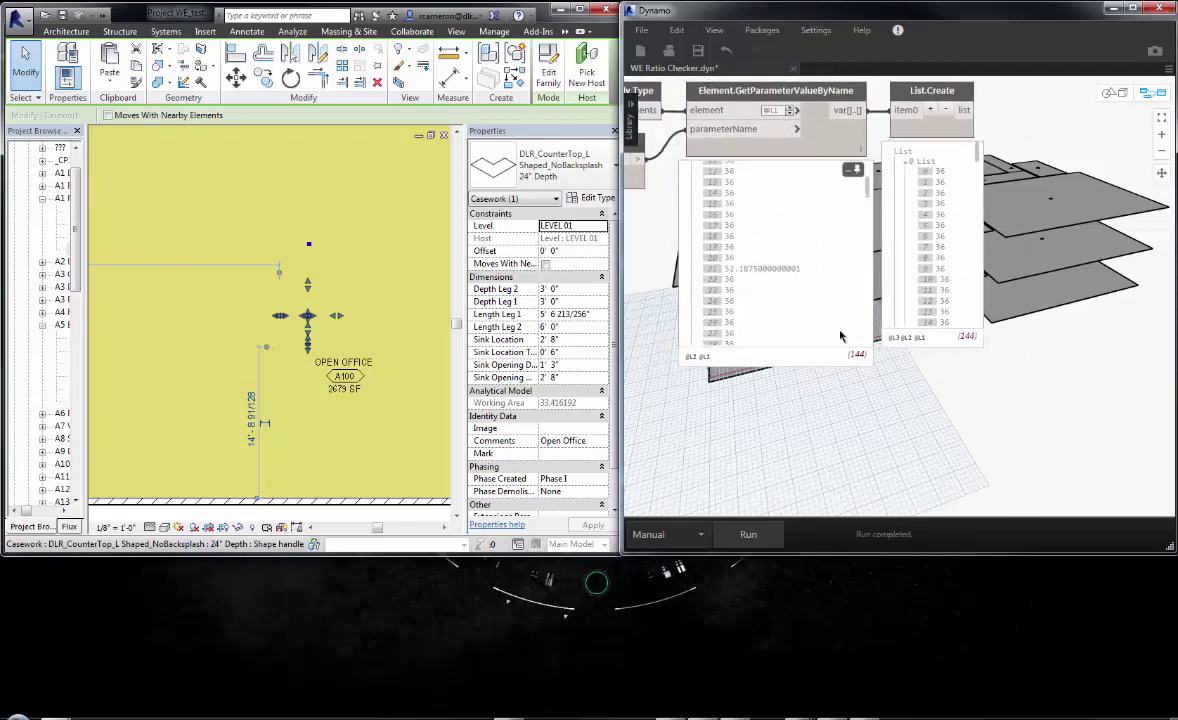
scroll(795, 247, down, 2)
scroll(800, 249, up, 6)
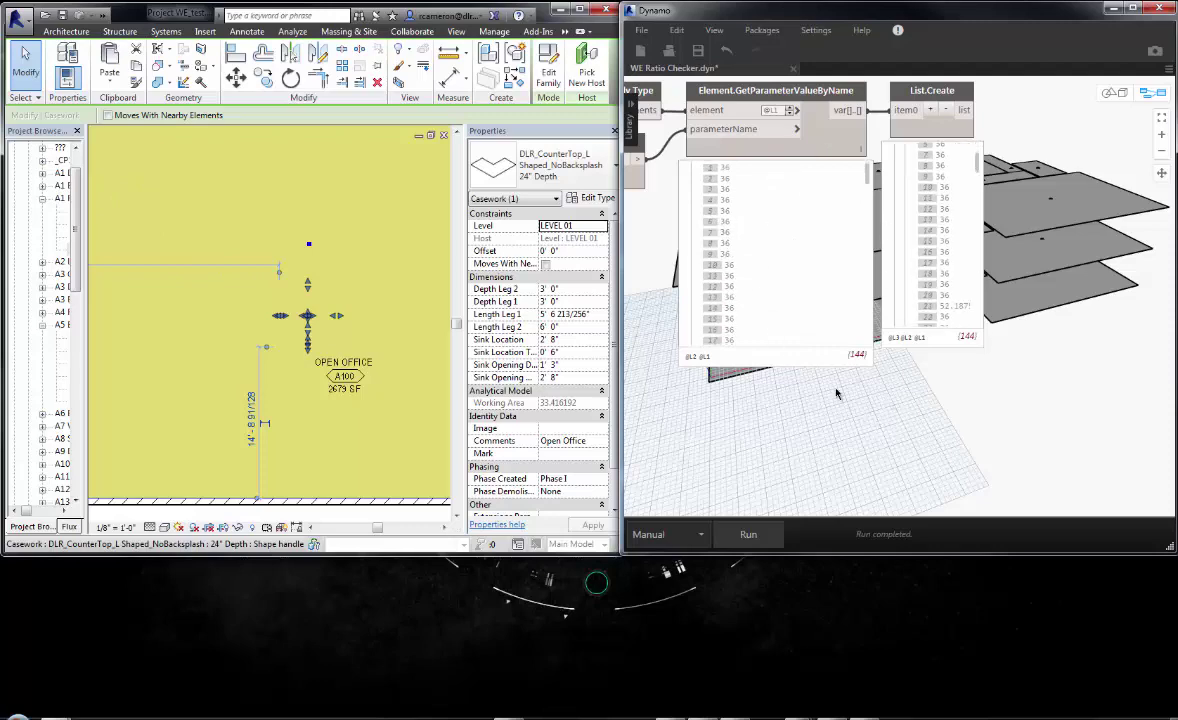
Return to the Excel.WriteToFile nodes and switch to the WE Ratio Data File Testing.xlsx workbook in Excel
middle_drag(839, 389, 904, 250)
scroll(900, 290, down, 3)
middle_drag(900, 494, 877, 371)
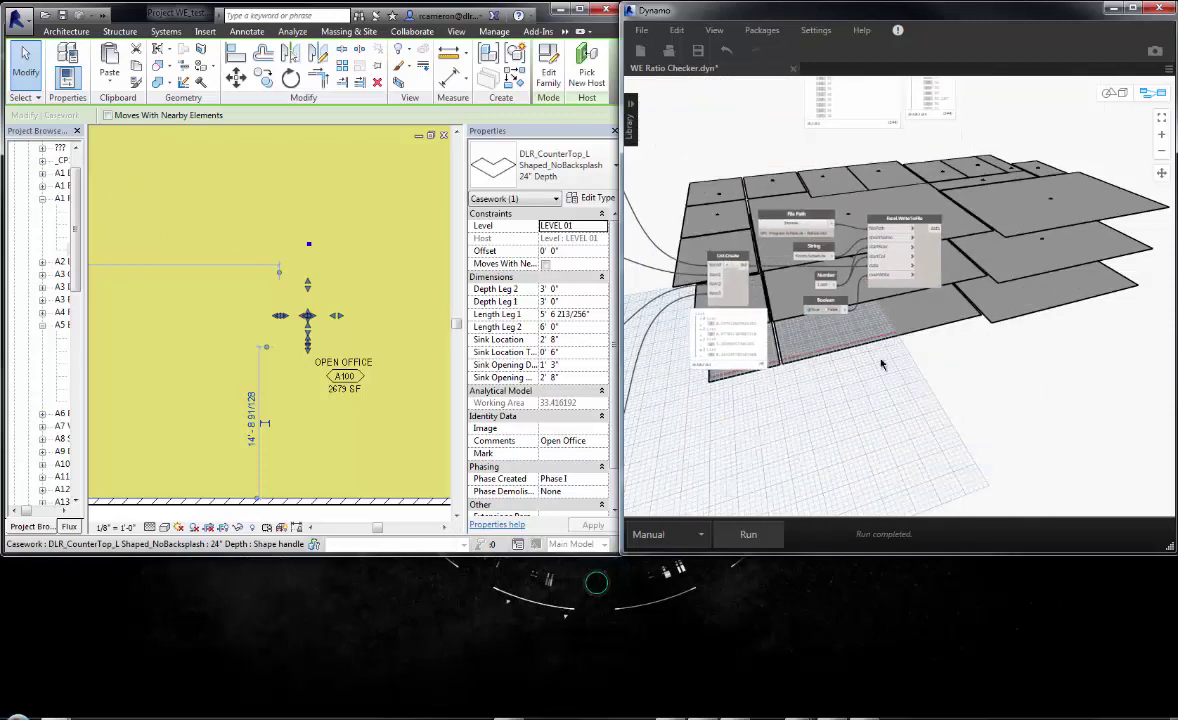
mouse_move(799, 714)
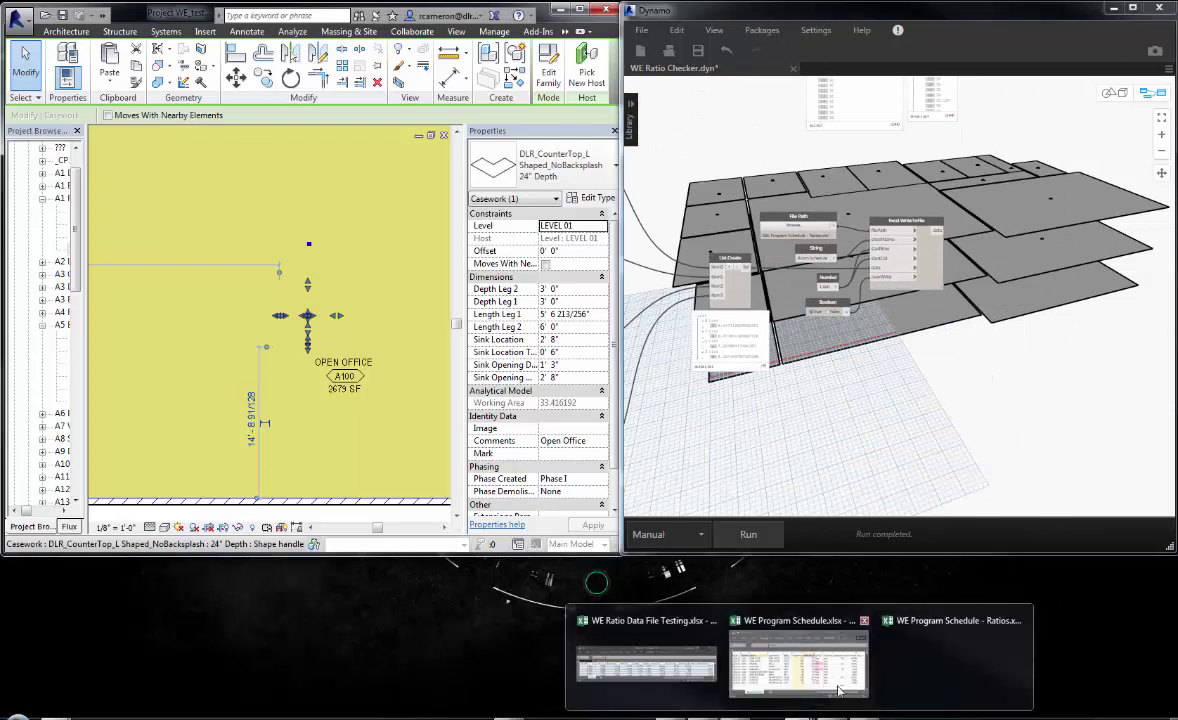
mouse_move(944, 656)
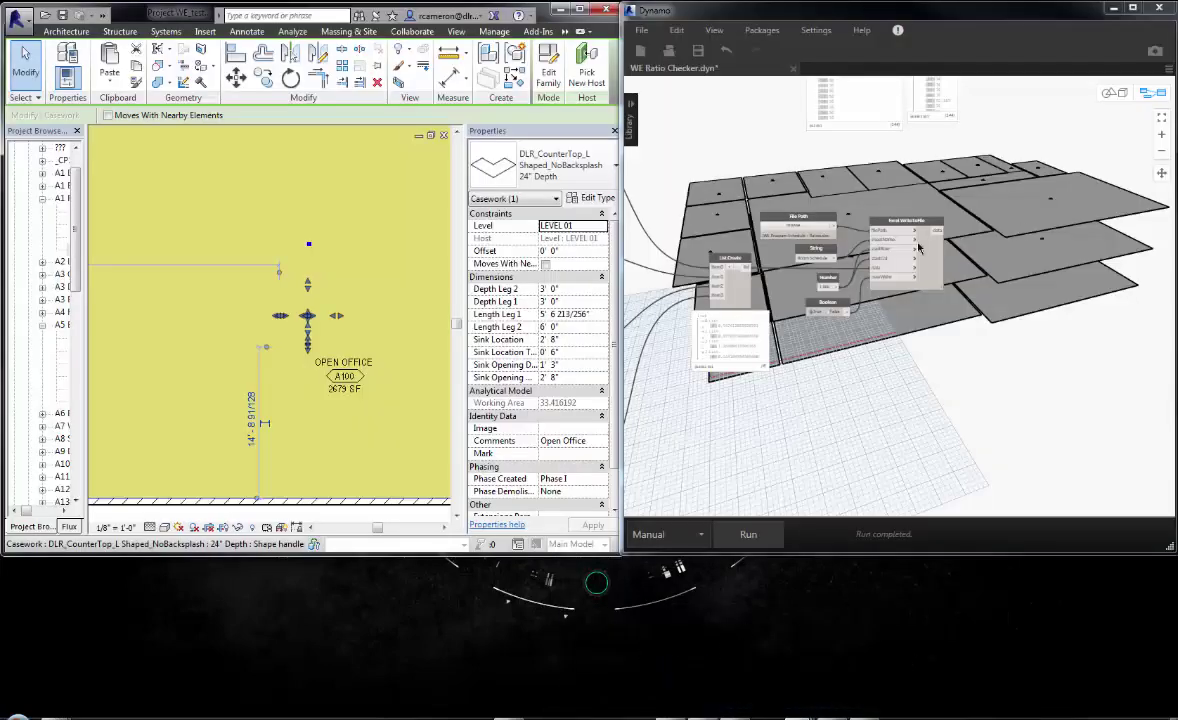
click(799, 717)
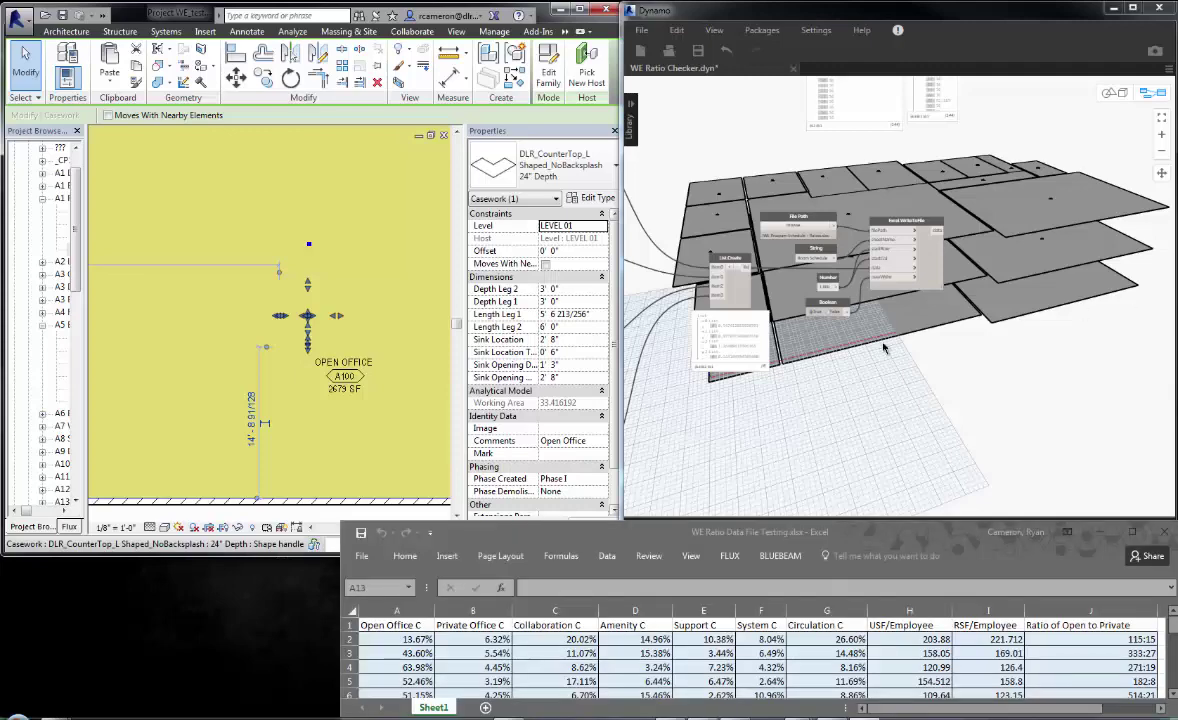
Switch to the WE Program Schedule - Ratios workbook and read the ratio values in column B of the Room Schedule sheet
mouse_move(740, 712)
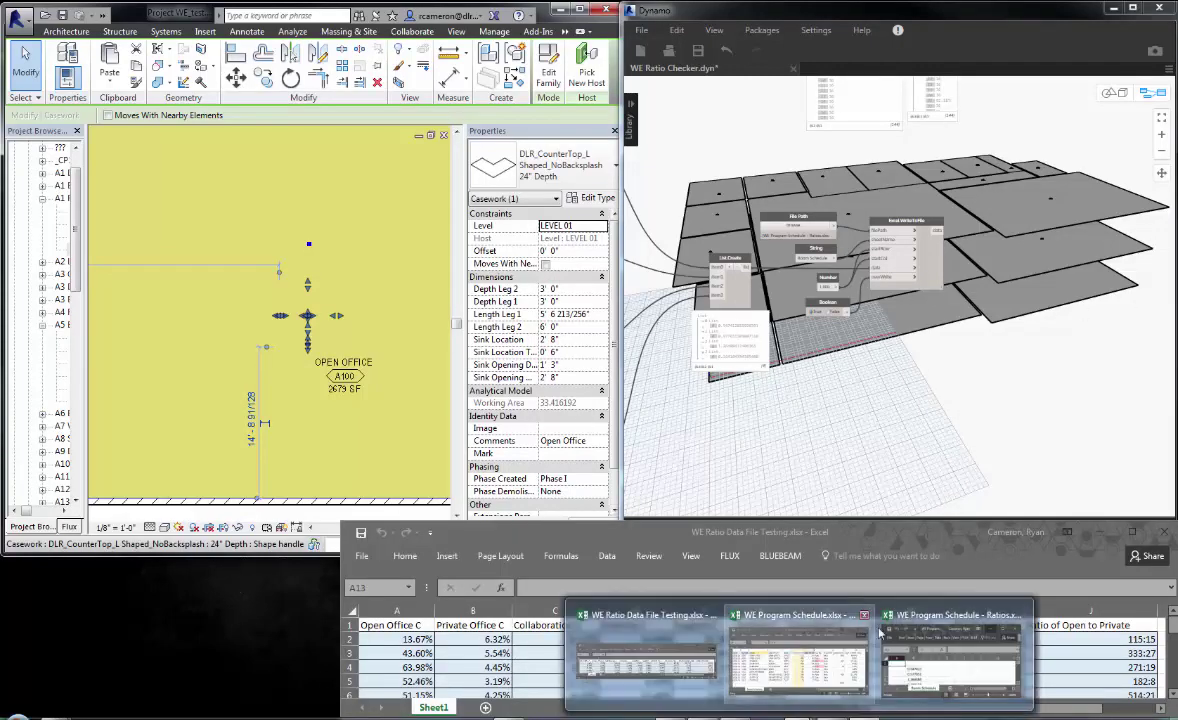
click(886, 617)
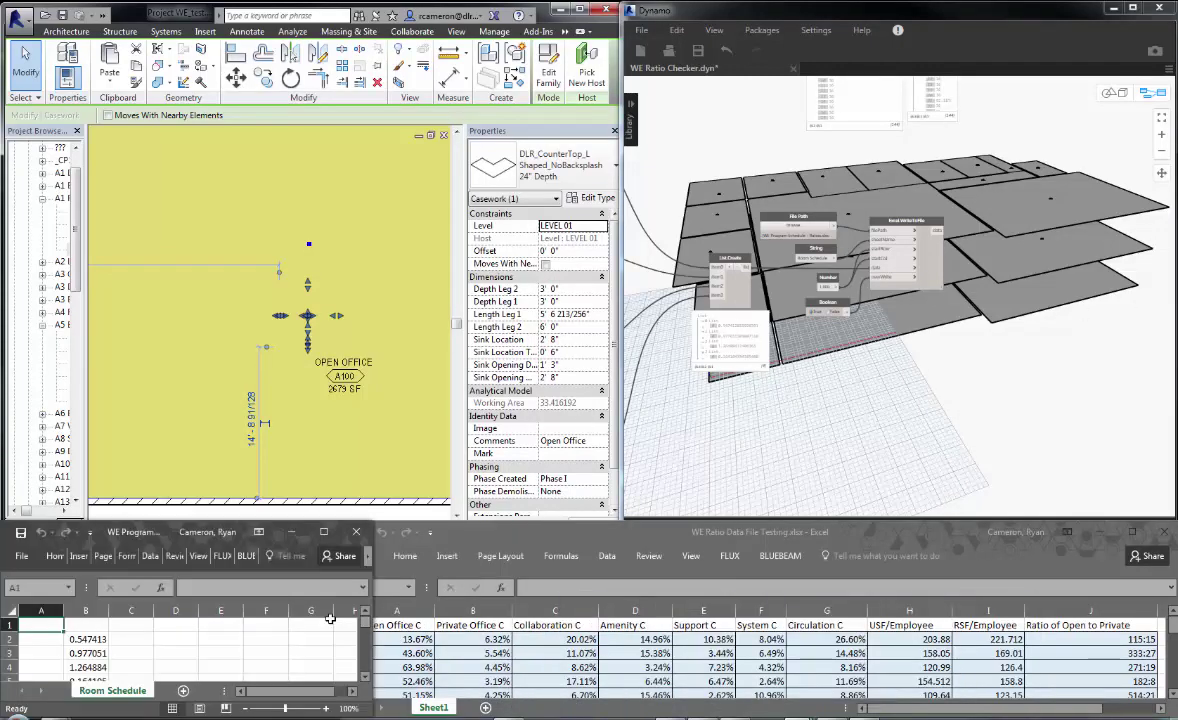
click(101, 653)
scroll(101, 653, down, 1)
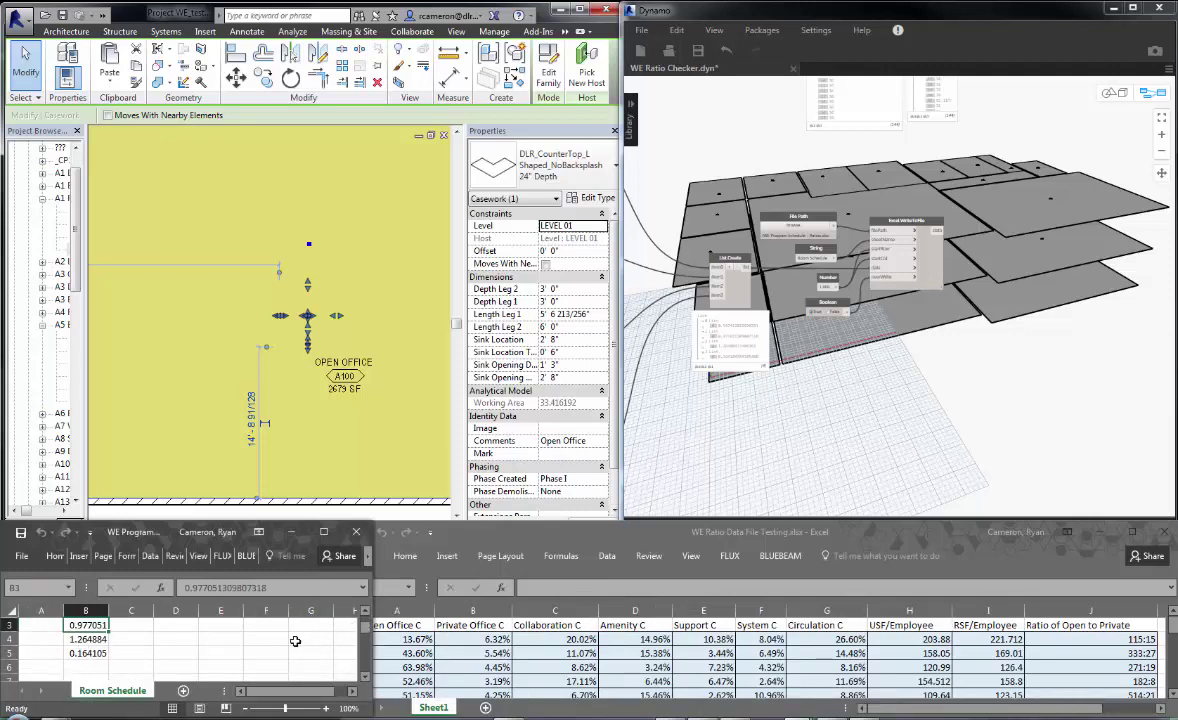
scroll(158, 652, up, 2)
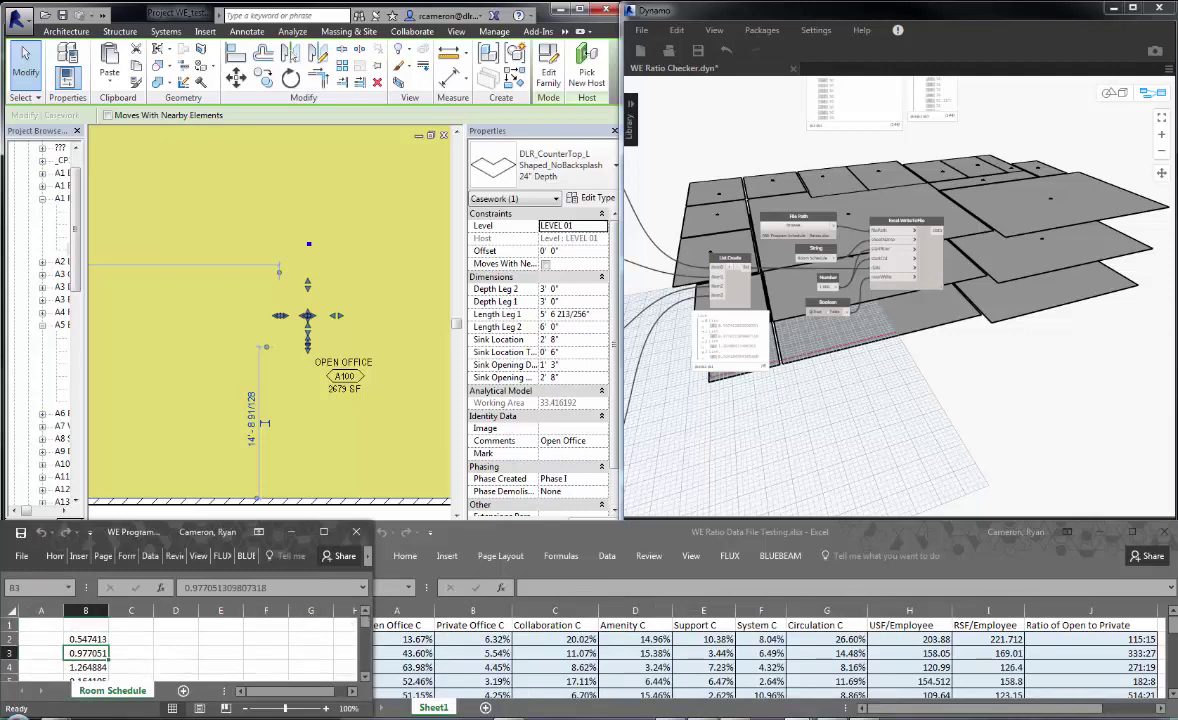
Bring up WE Program Schedule.xlsx, review its Department, Program Area, Area and Floor to Work Ratio columns, and minimize it
drag(1176, 378, 494, 384)
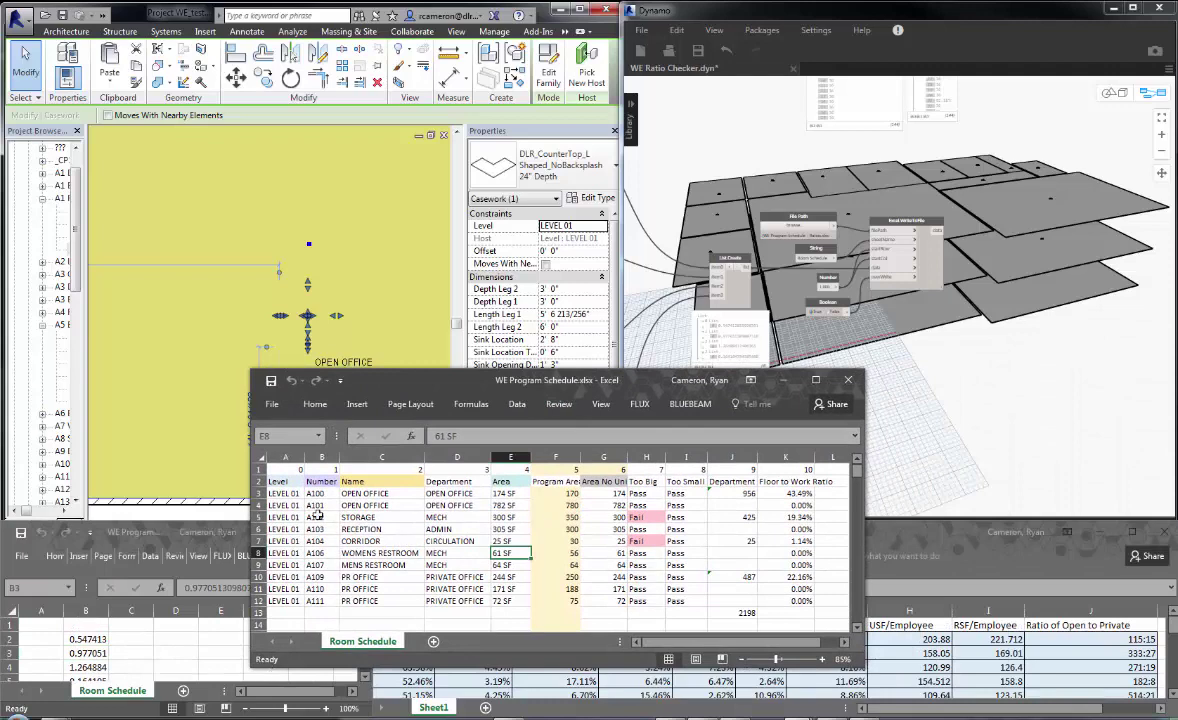
click(790, 517)
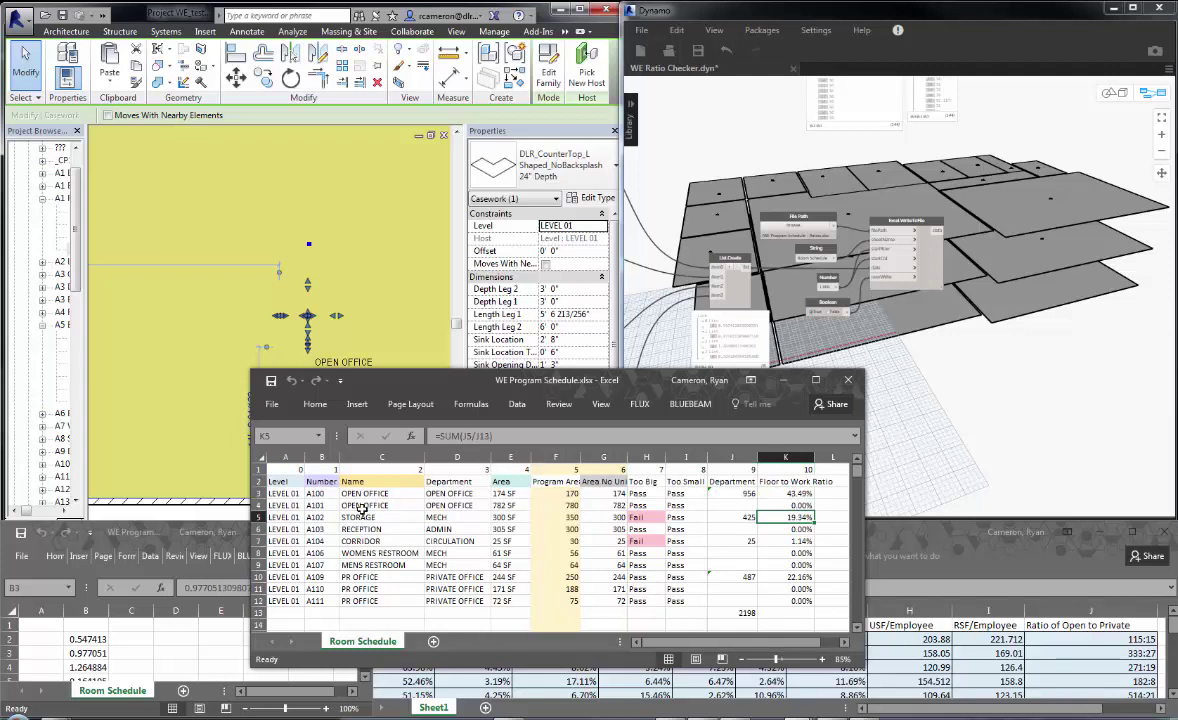
drag(445, 492, 449, 601)
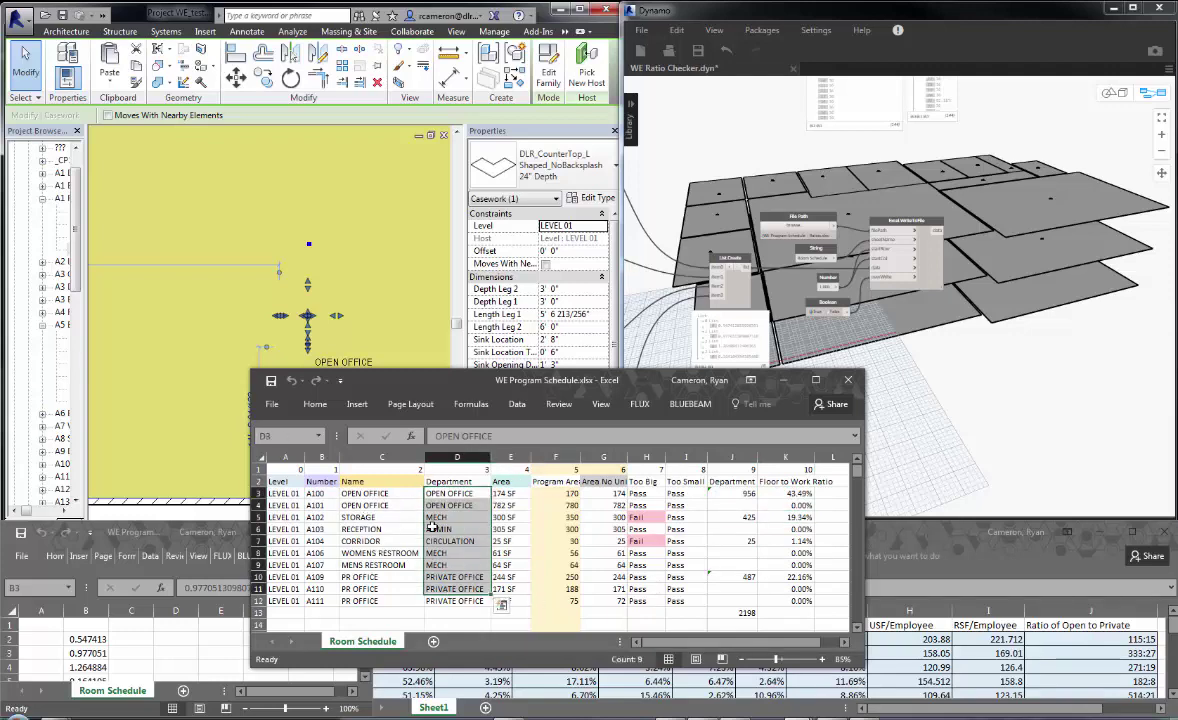
click(462, 603)
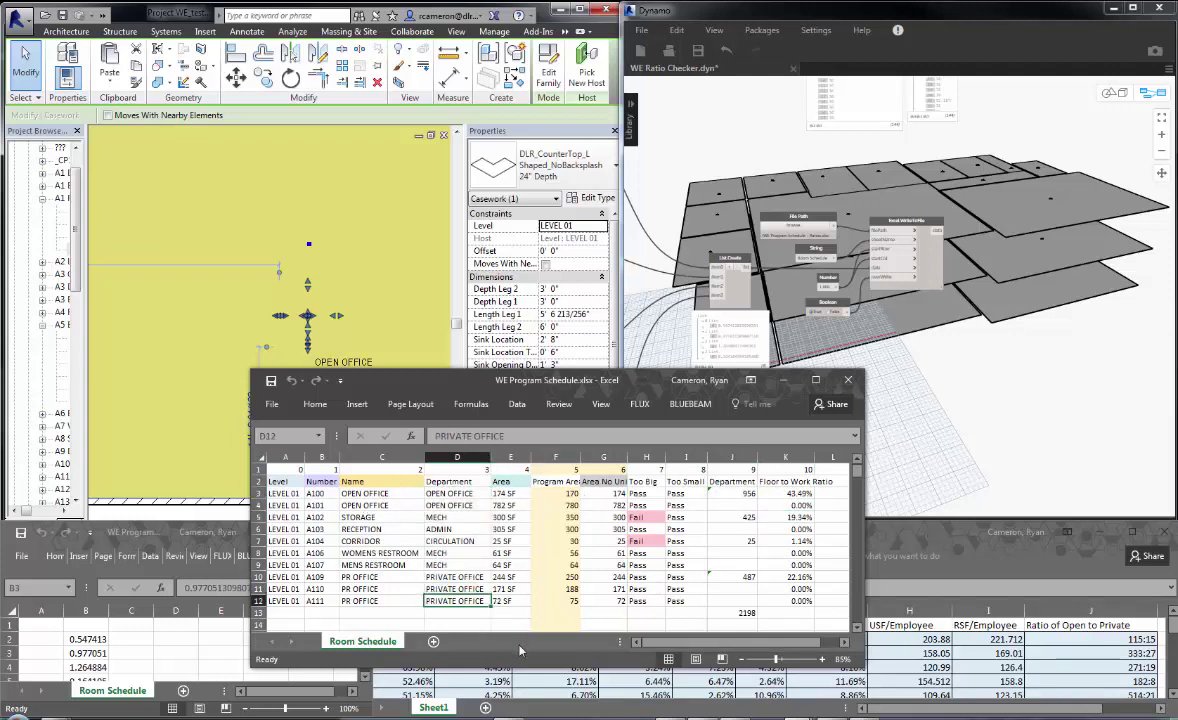
click(546, 490)
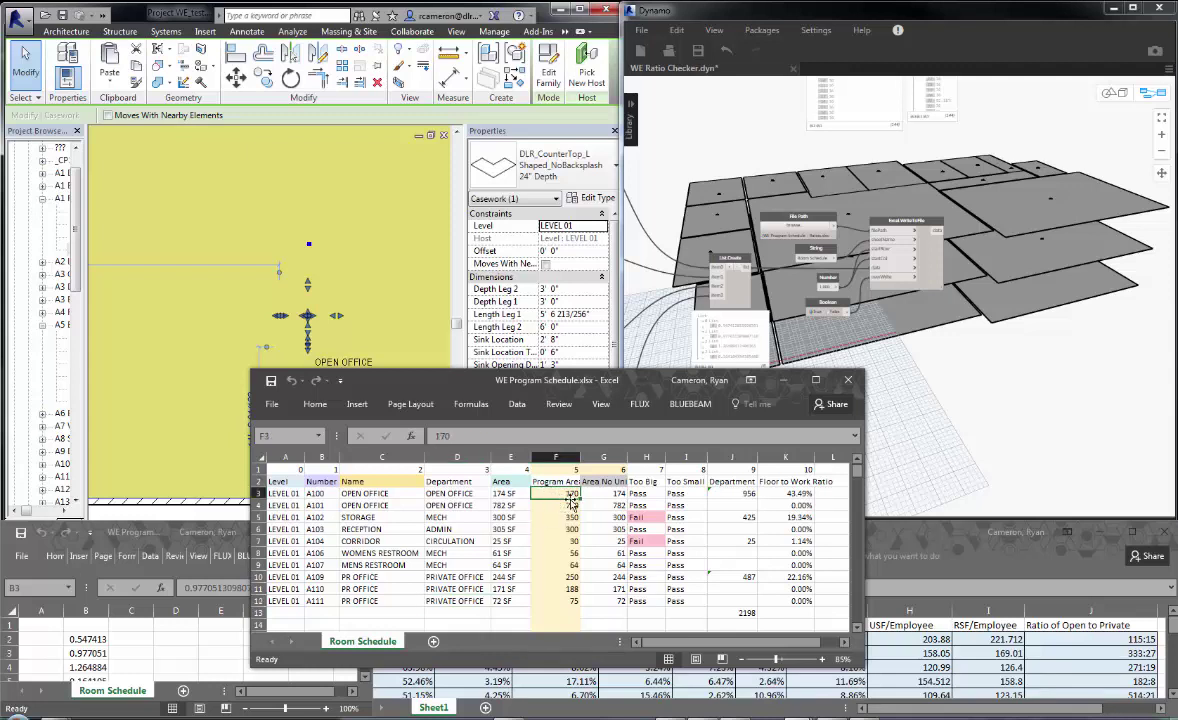
click(586, 494)
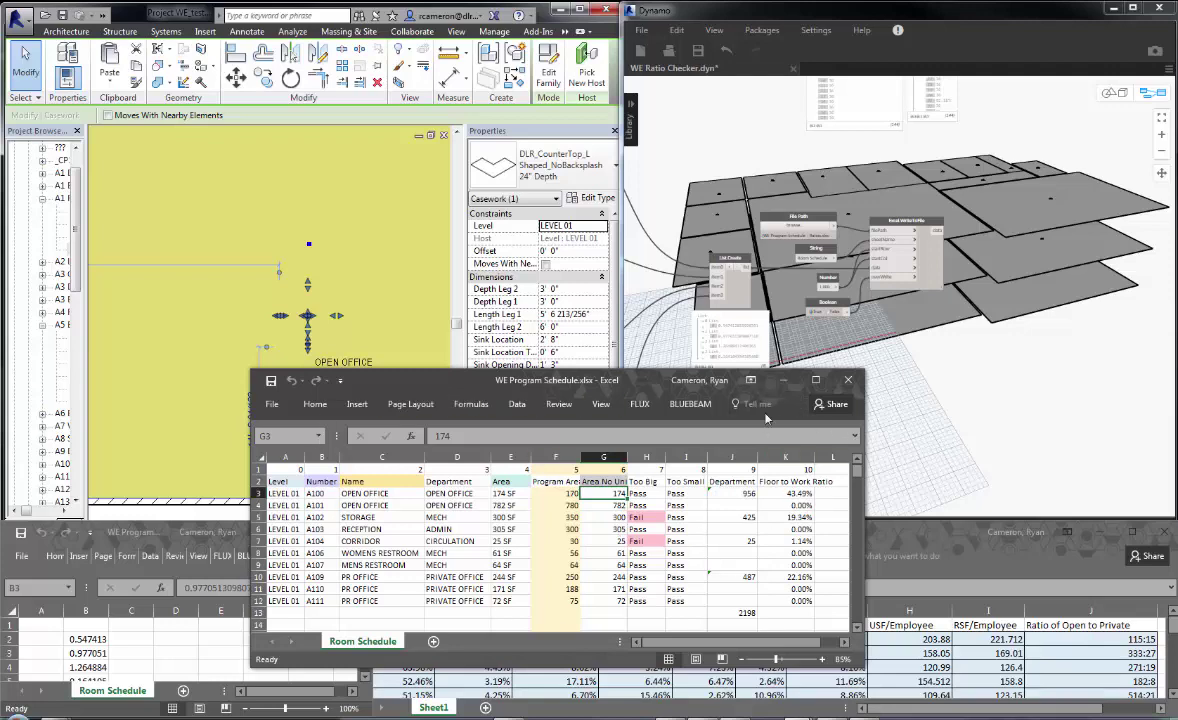
click(784, 382)
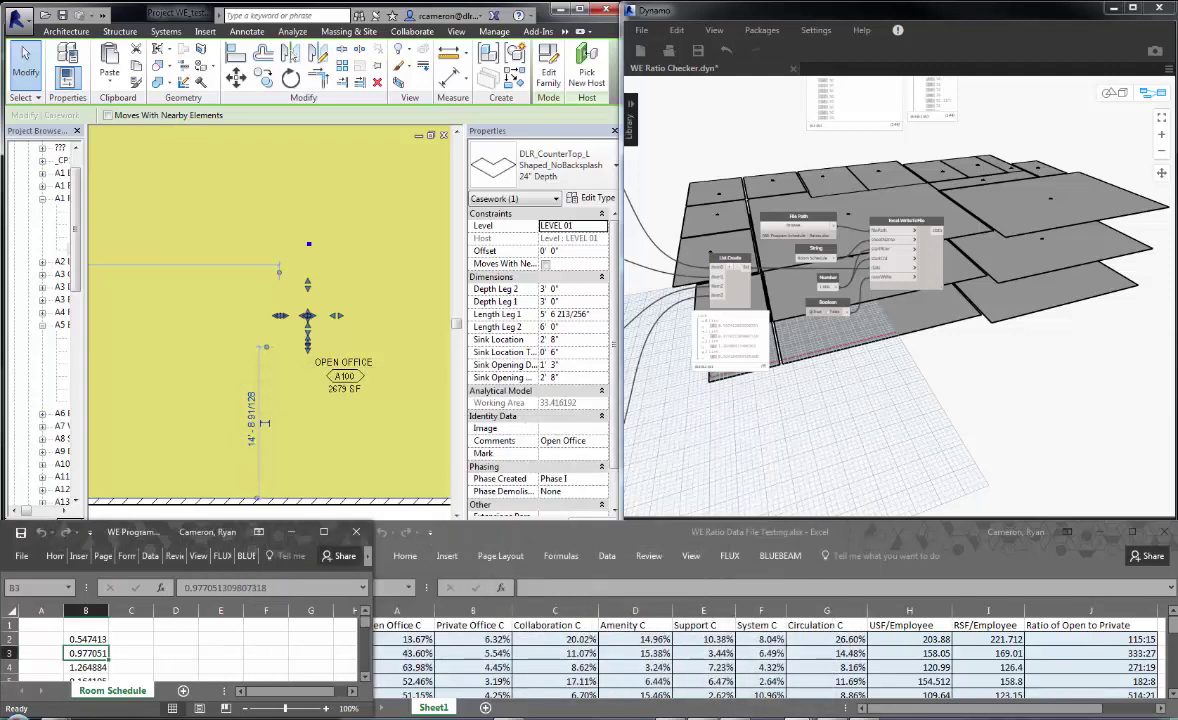
Switch to the WE Prototype Dashboard in Power BI Desktop and examine the pass-to-fail donut and the room size gauges
click(588, 718)
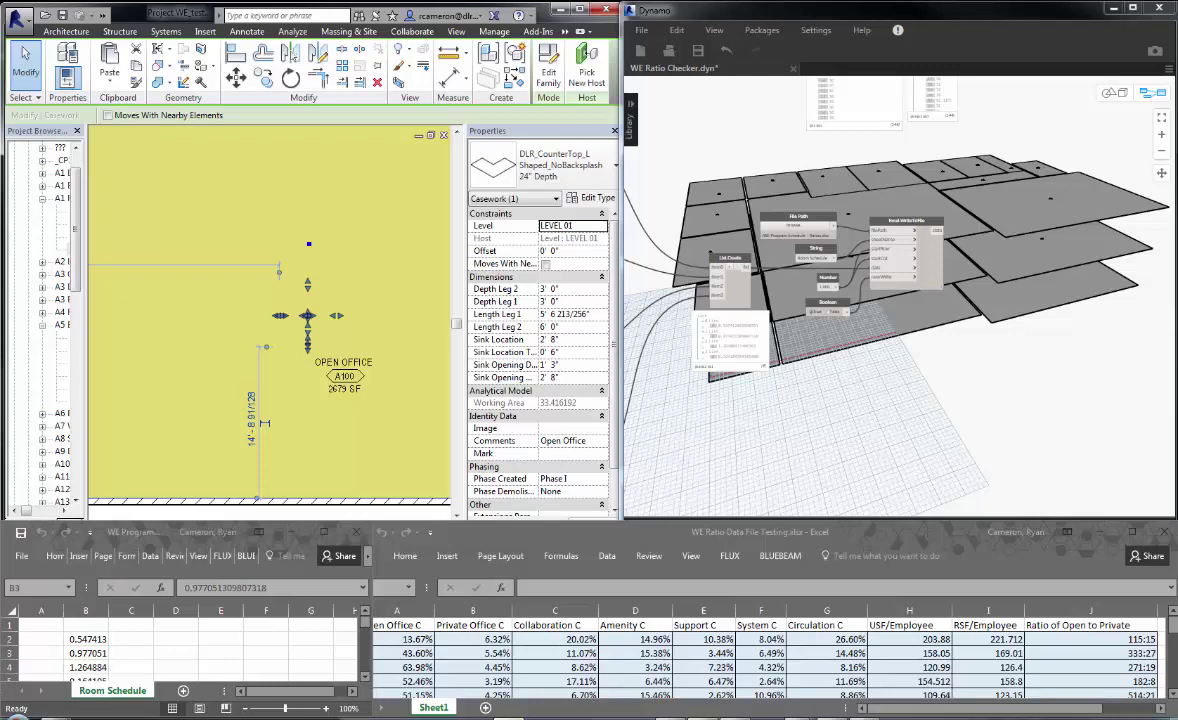
drag(0, 52, 752, 68)
double_click(751, 68)
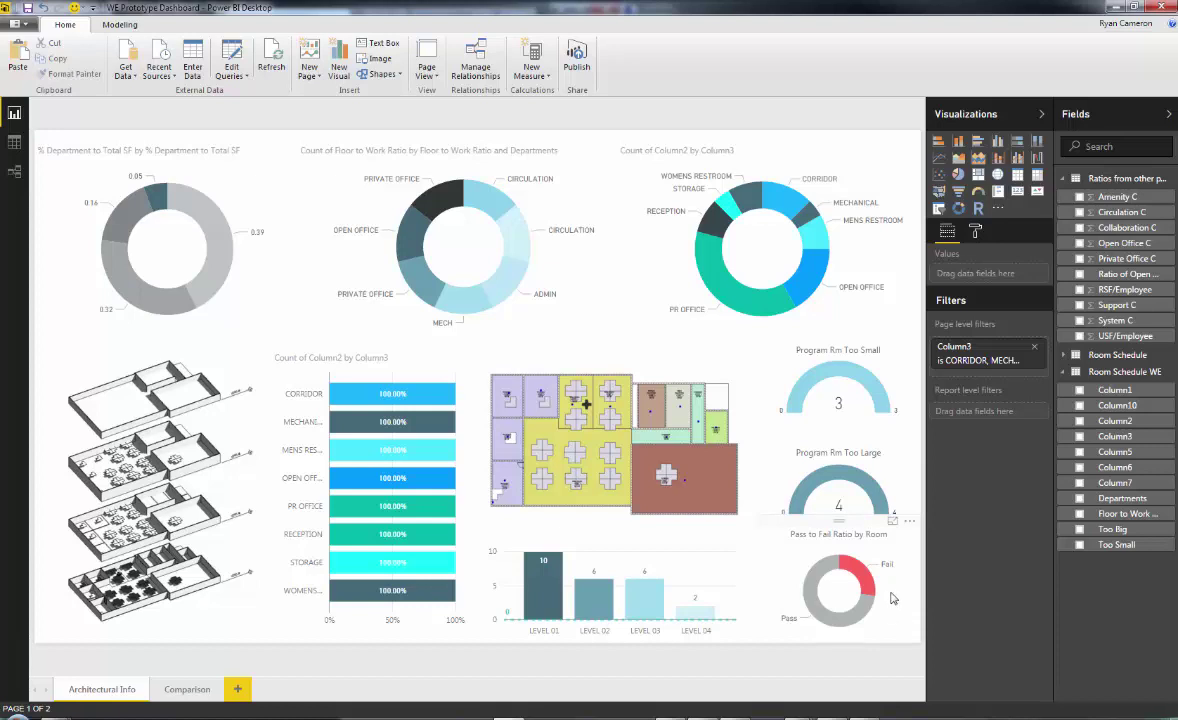
mouse_move(850, 572)
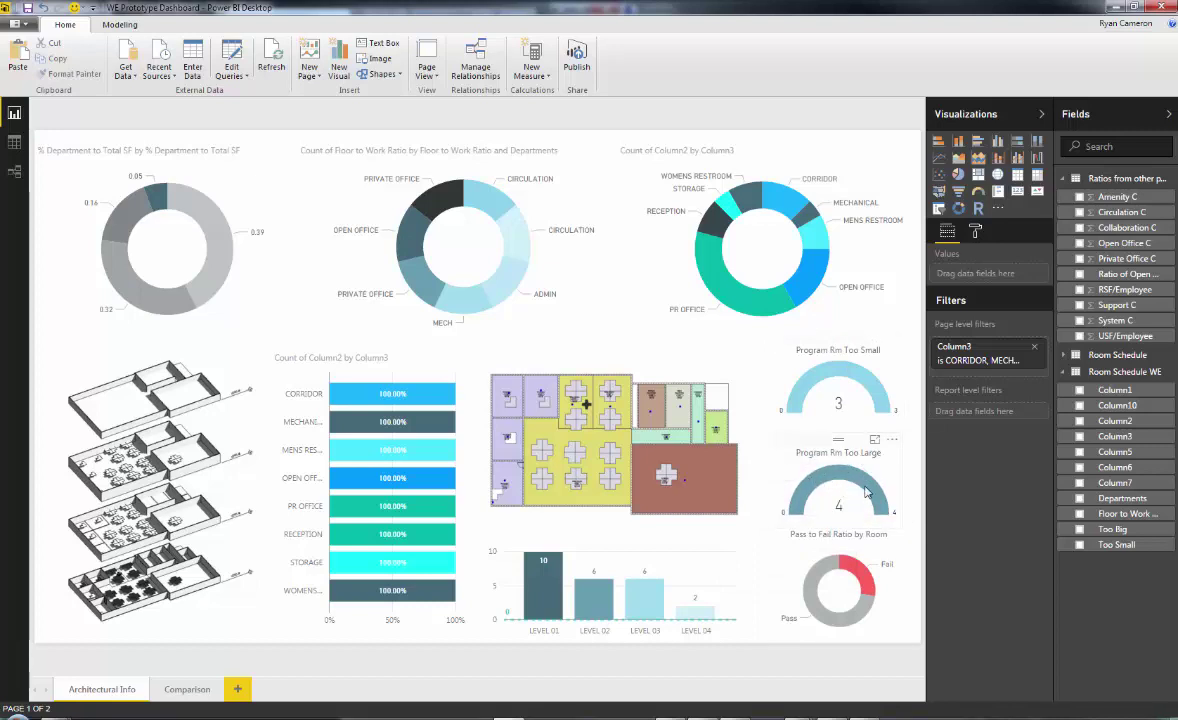
mouse_move(867, 491)
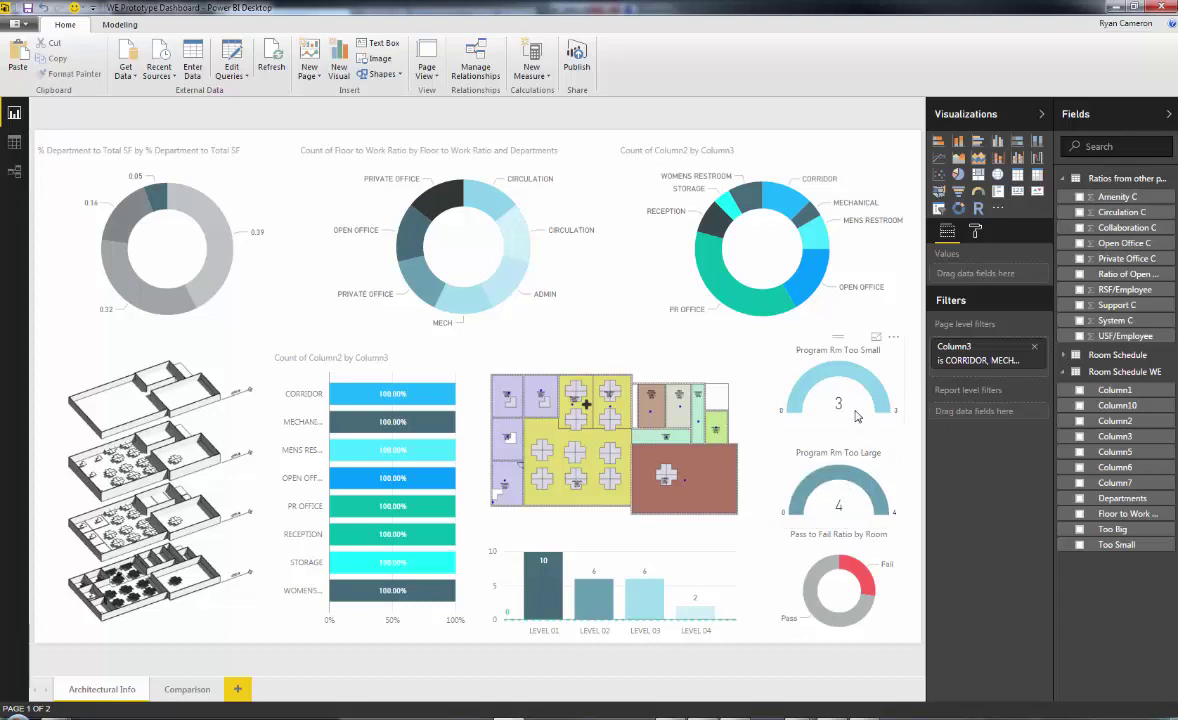
Highlight PR OFFICE in the Count of Column2 by Column3 donut, inspect the counts per level, and clear the highlight
click(759, 303)
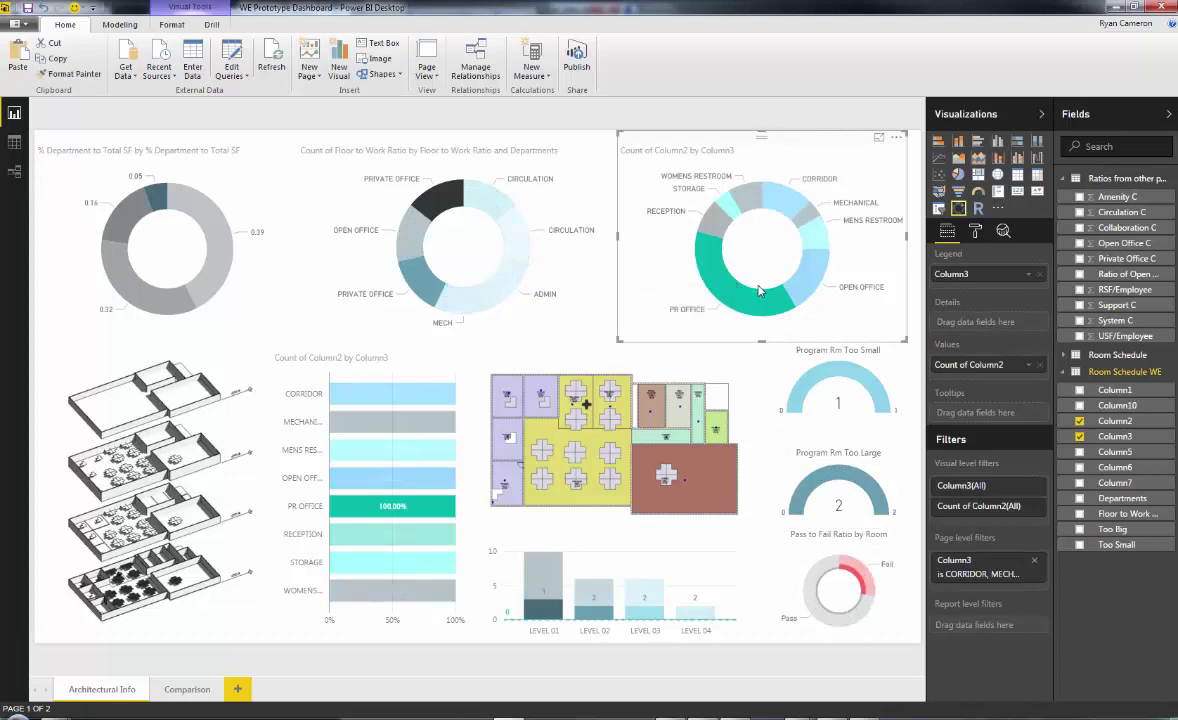
mouse_move(700, 285)
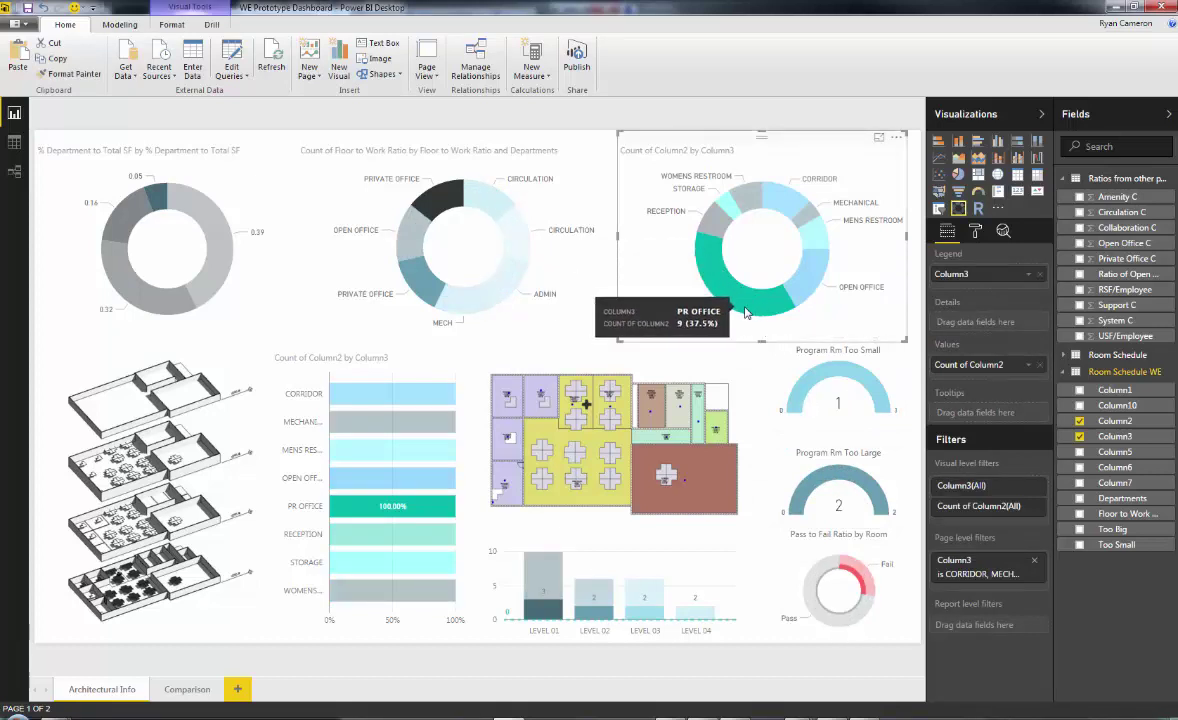
click(751, 325)
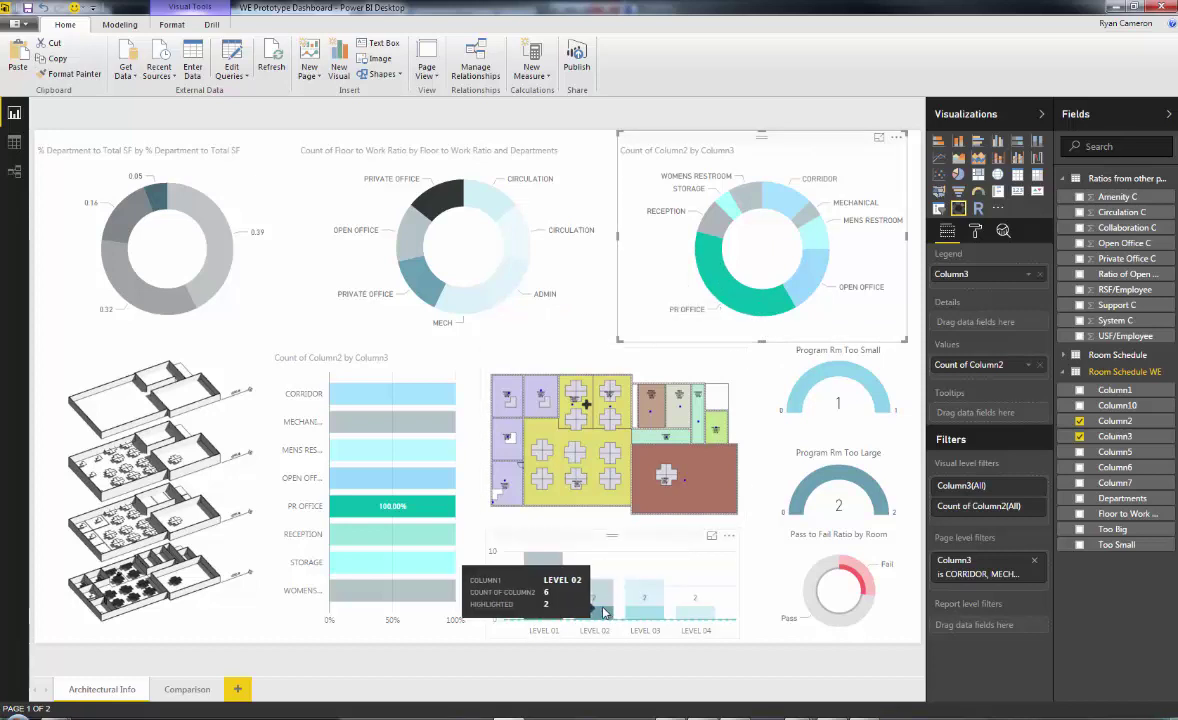
mouse_move(645, 612)
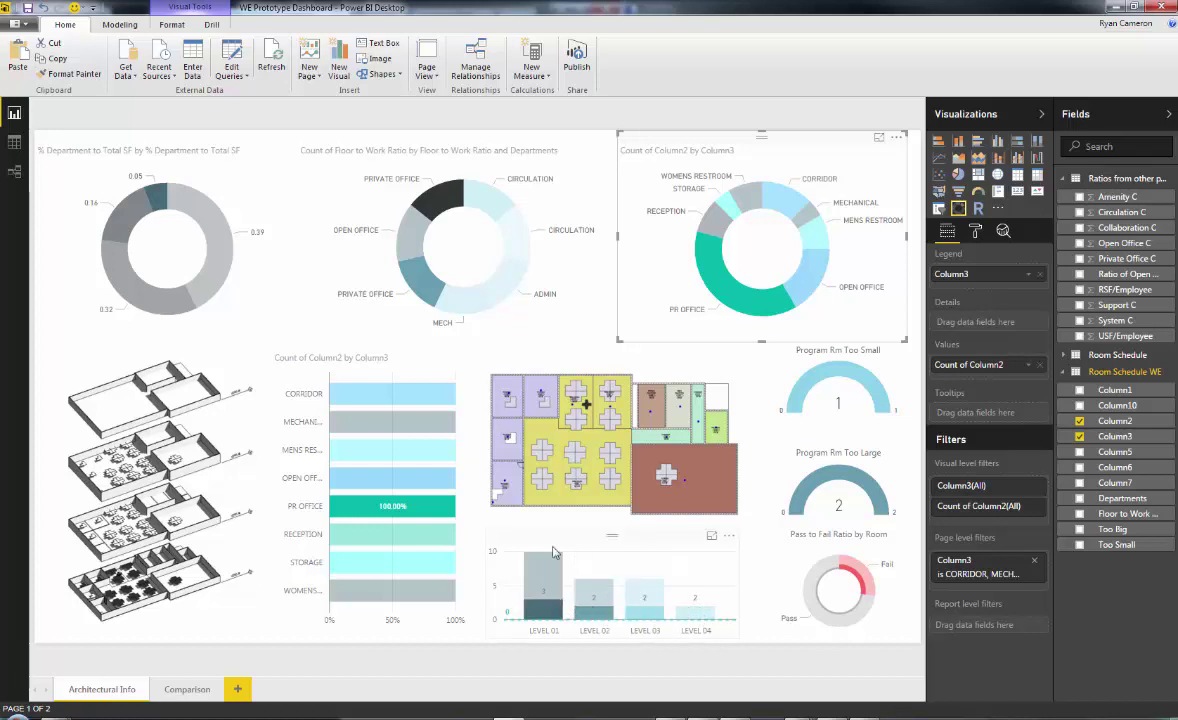
click(512, 566)
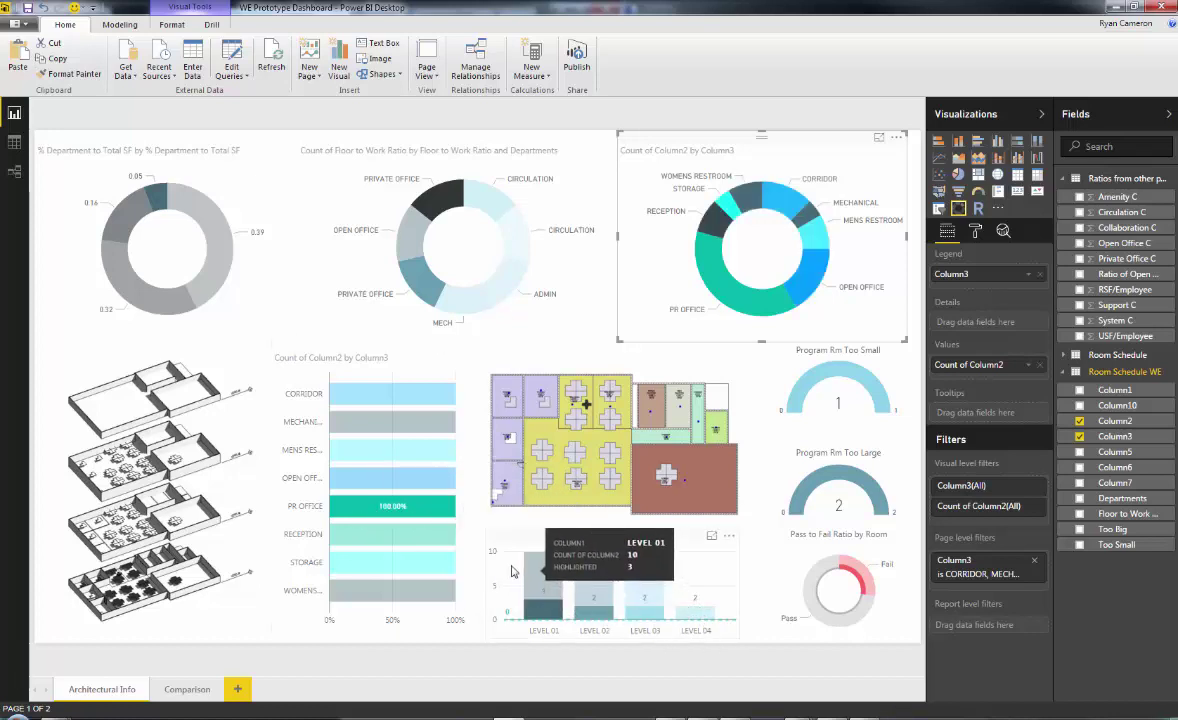
click(507, 539)
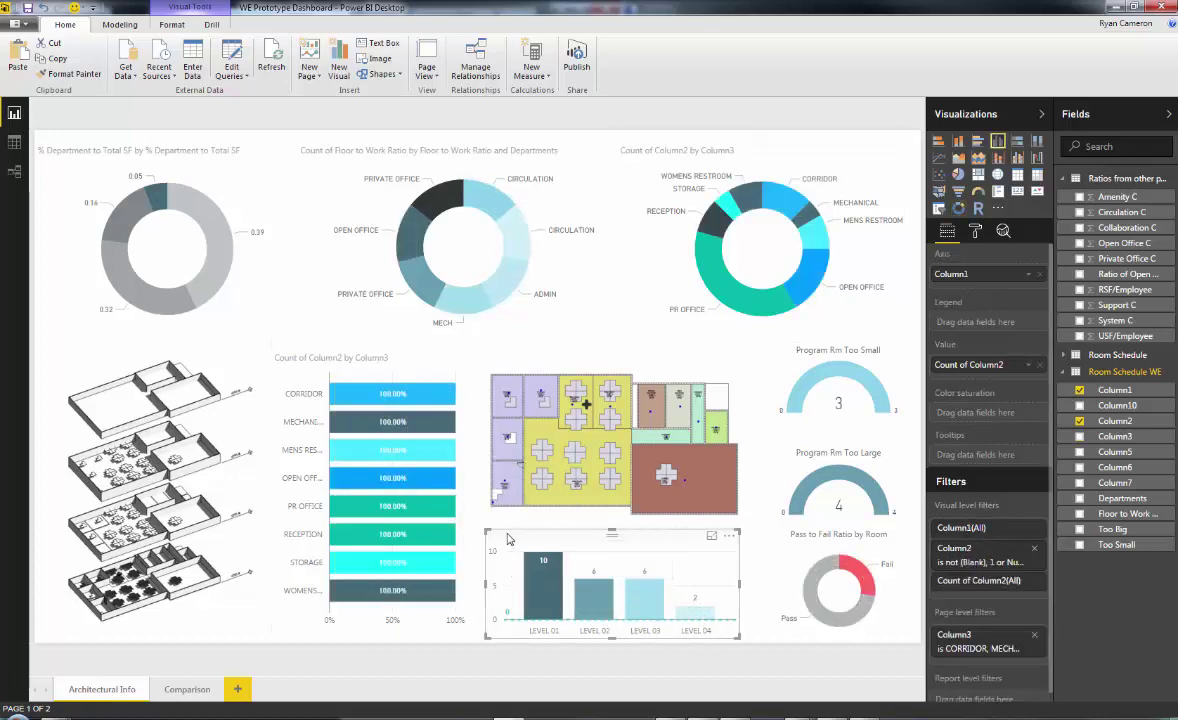
Highlight the LEVEL 01 column of the level chart, examine its effect on the other visuals, and clear the highlight
click(549, 588)
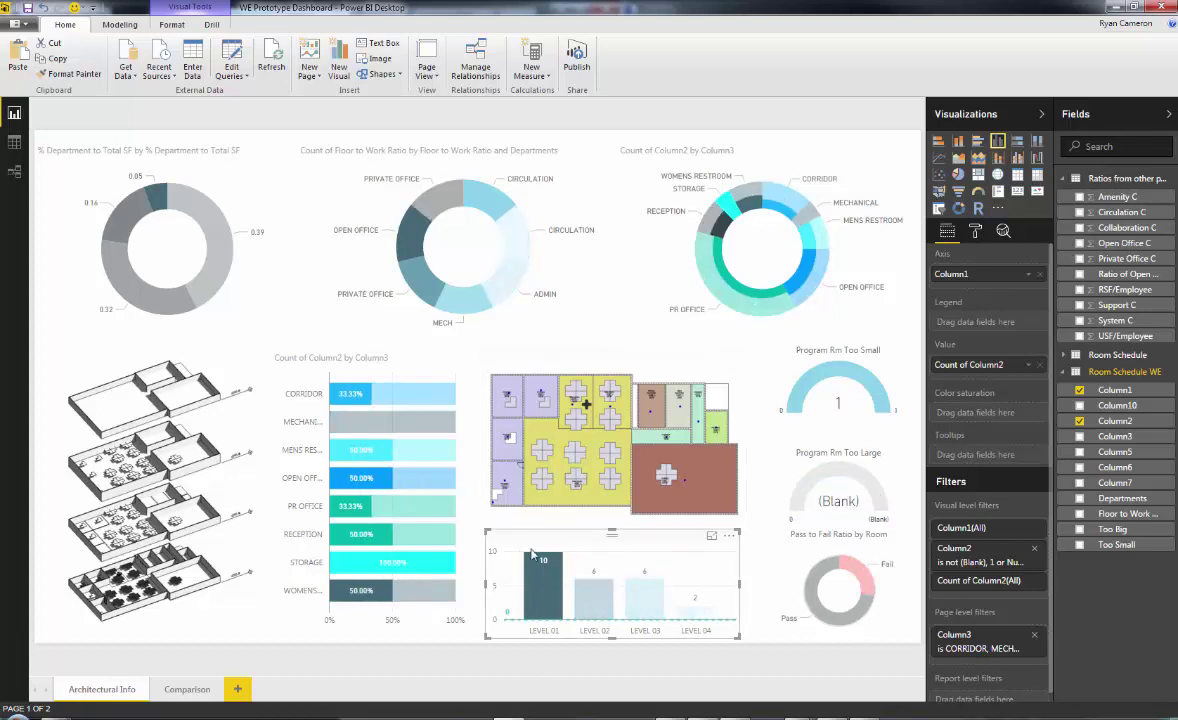
mouse_move(548, 568)
click(575, 523)
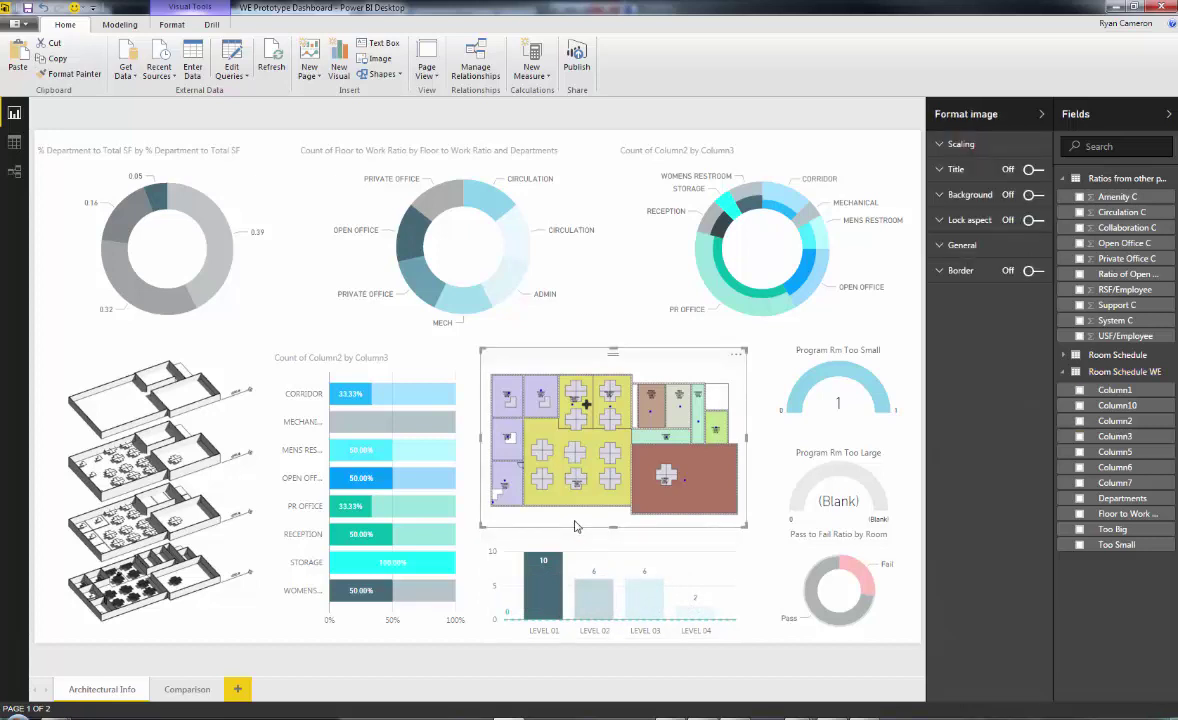
click(519, 538)
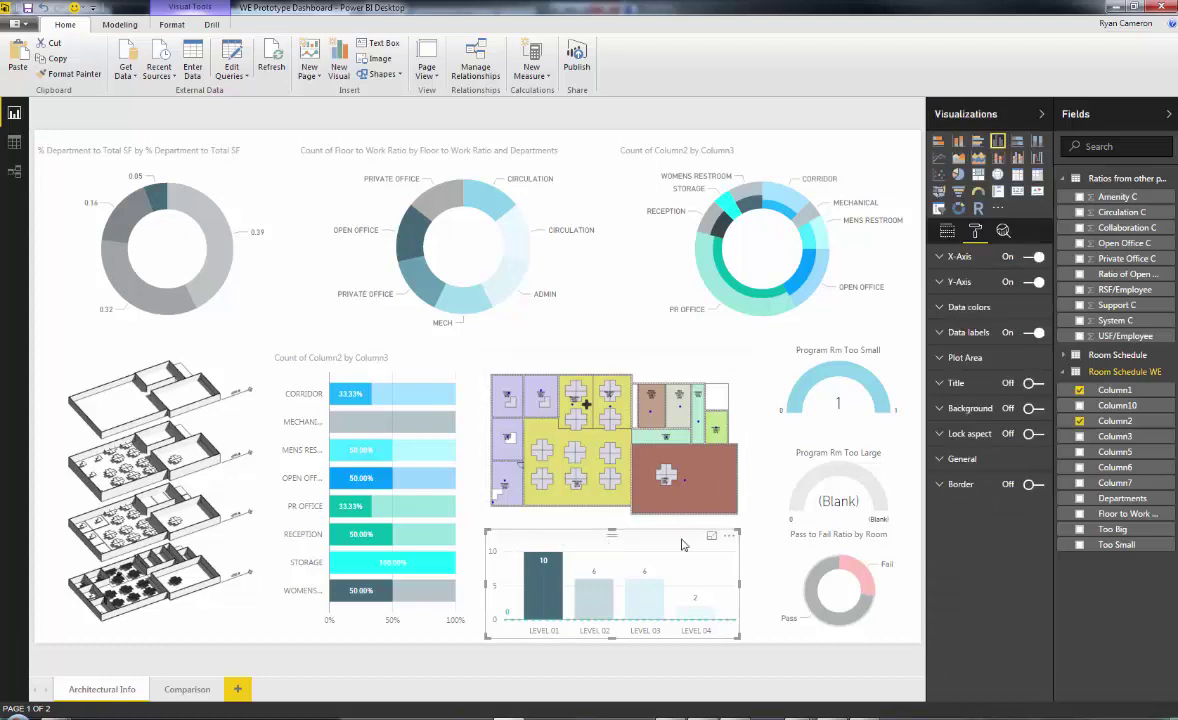
click(736, 544)
click(770, 539)
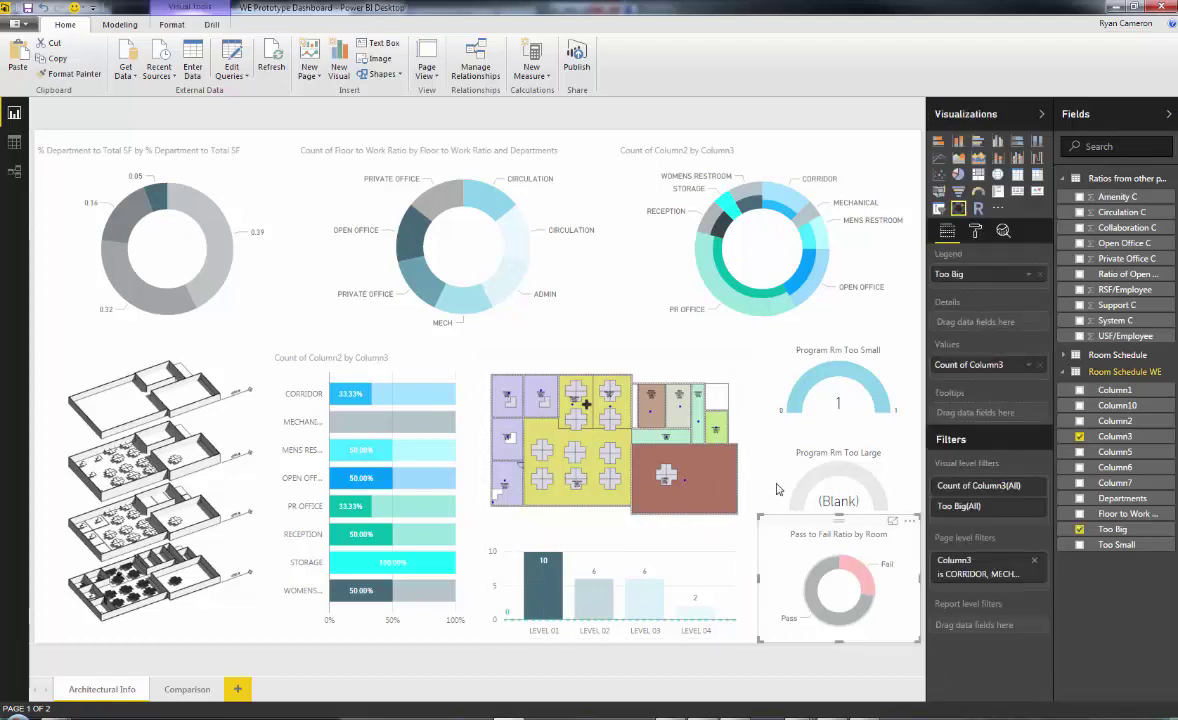
click(779, 489)
click(759, 472)
click(735, 490)
click(714, 550)
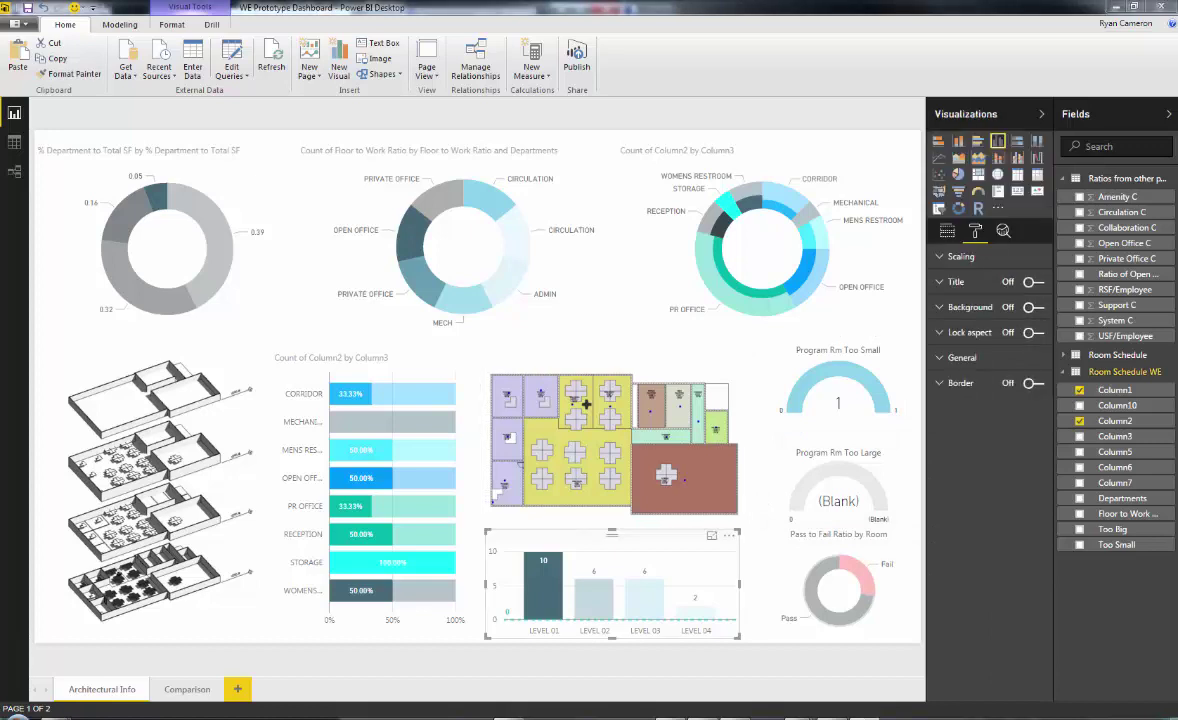
click(605, 502)
click(640, 542)
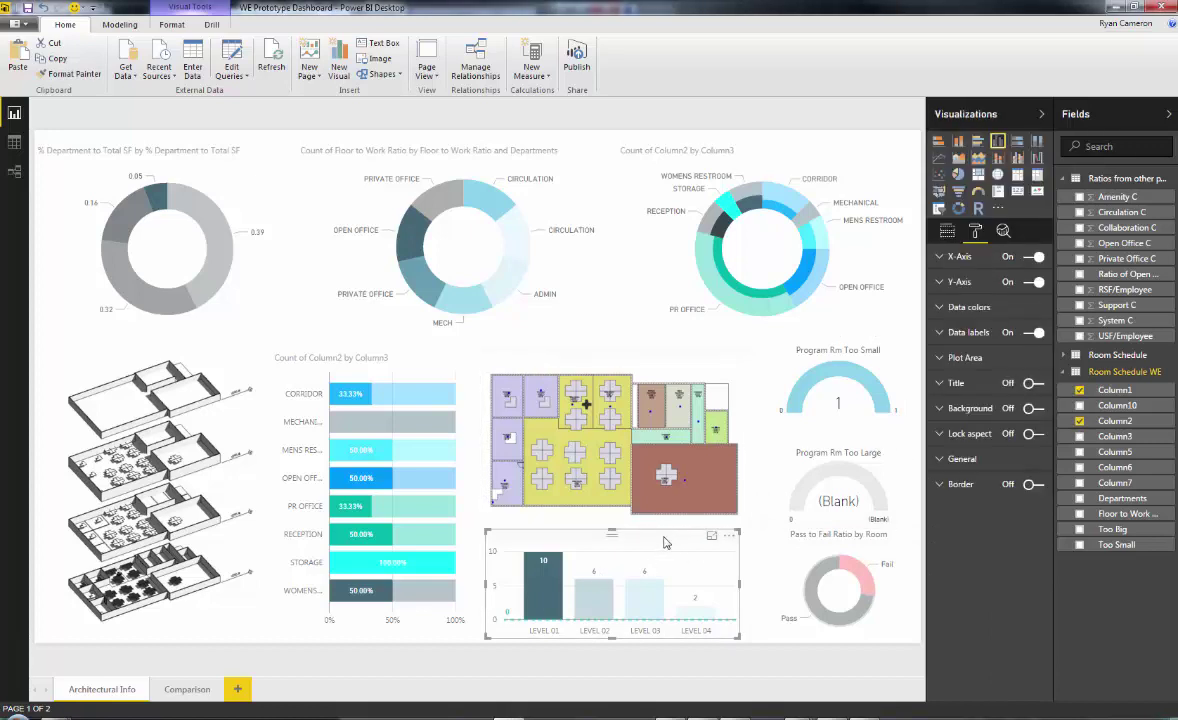
click(662, 543)
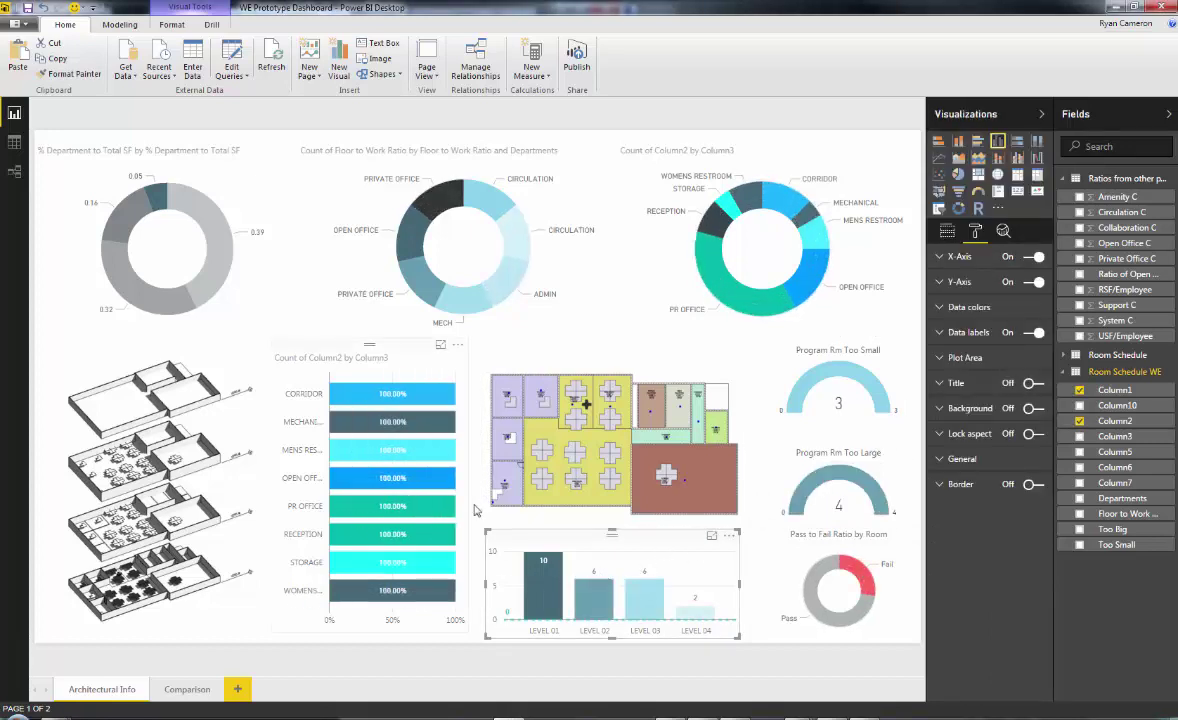
On the Comparison page, compare the Average of Open Office C slice for all projects with the project's OPEN OFFICE slice
click(187, 690)
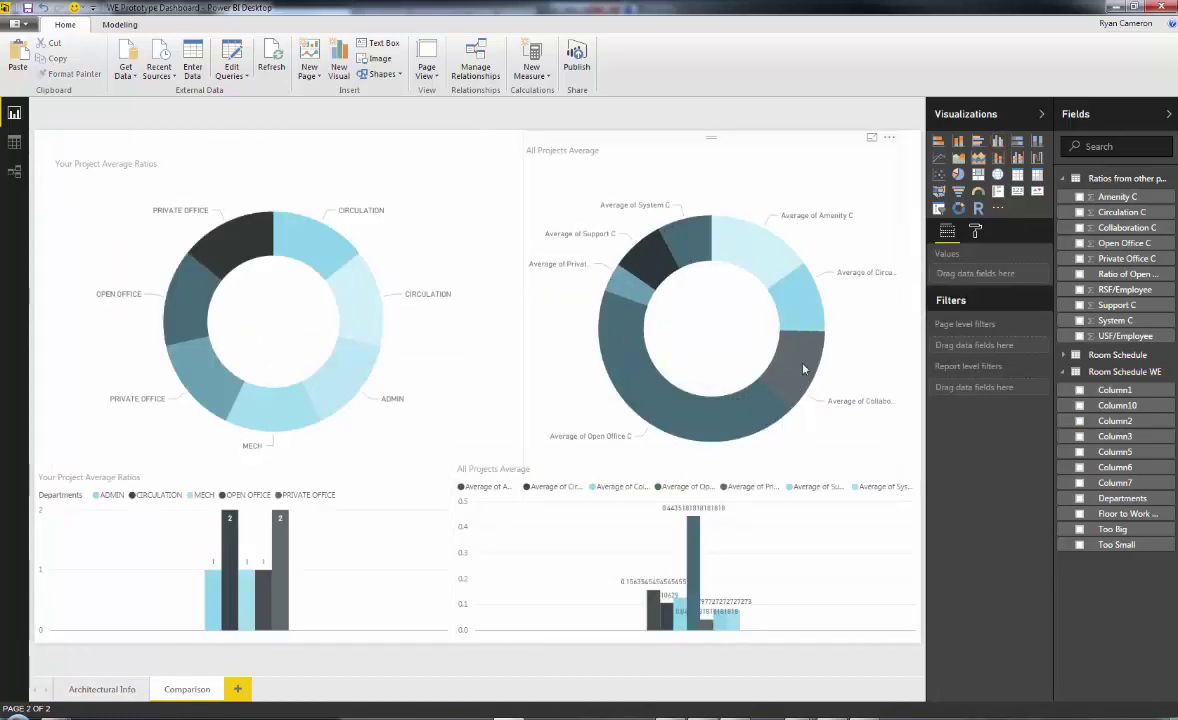
mouse_move(731, 427)
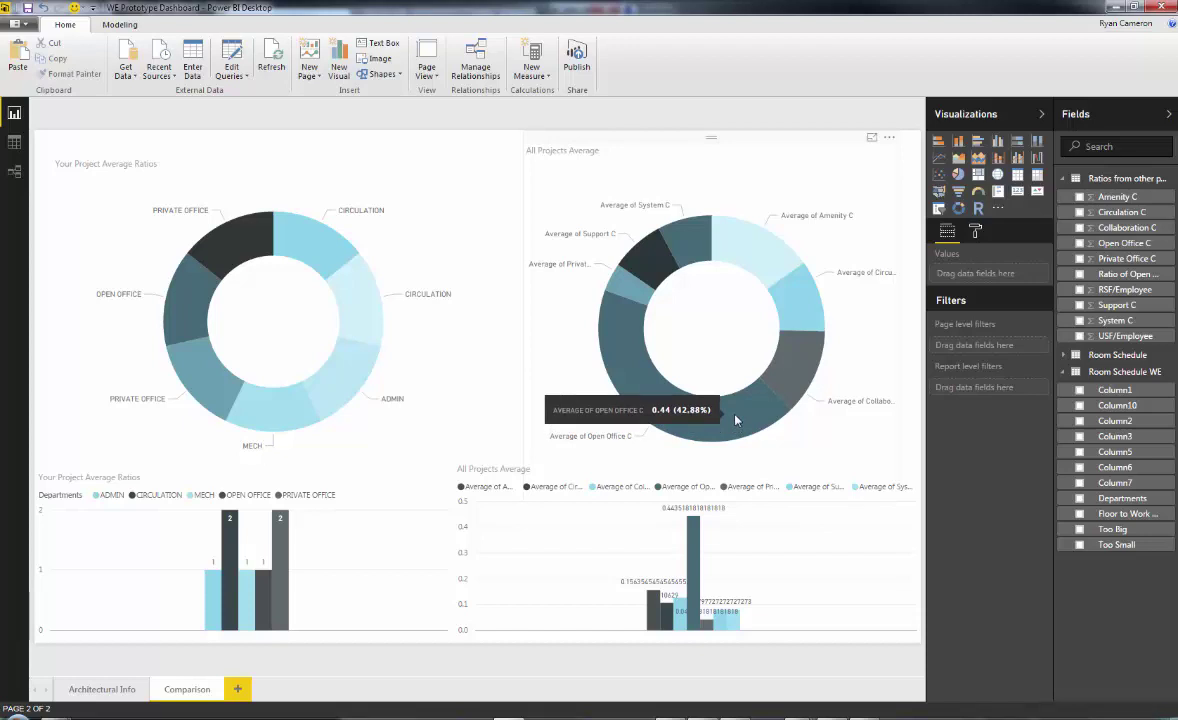
click(735, 420)
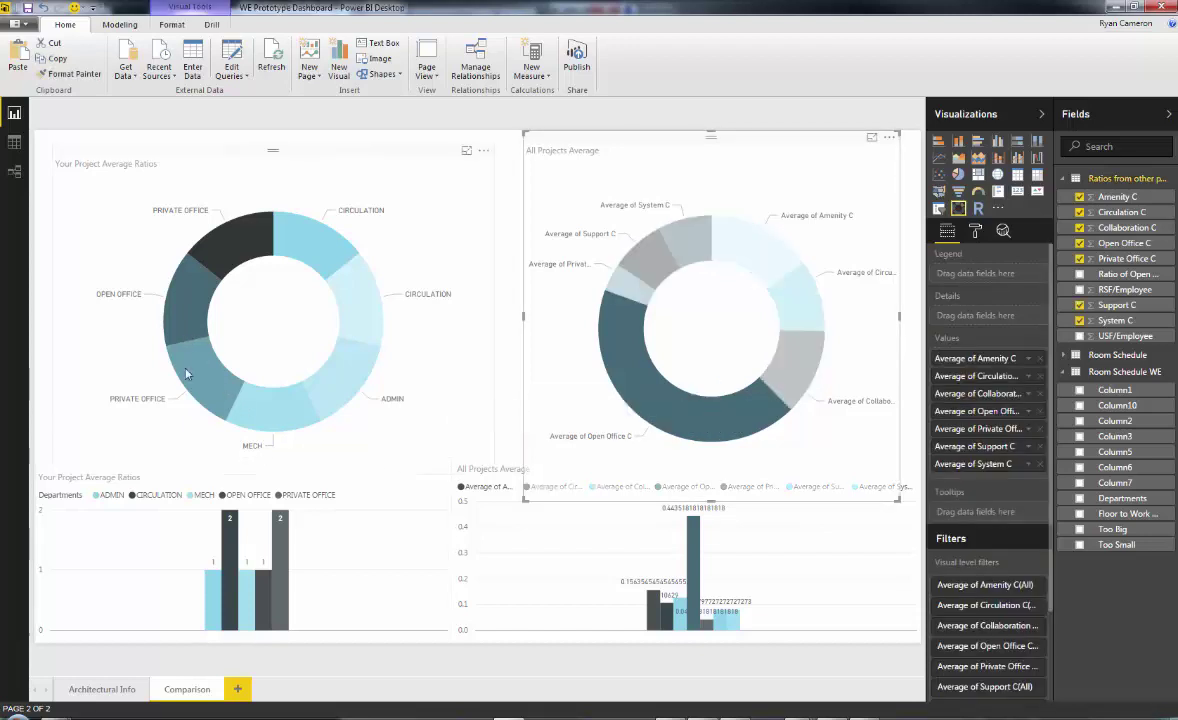
click(186, 303)
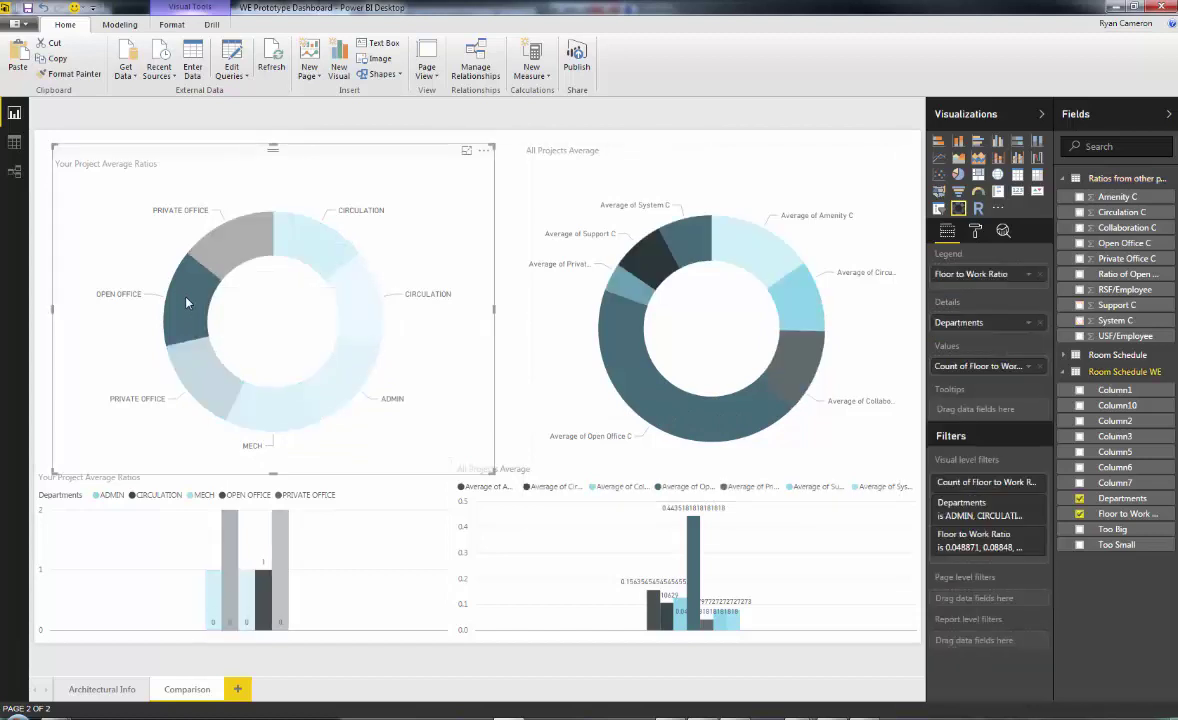
mouse_move(194, 311)
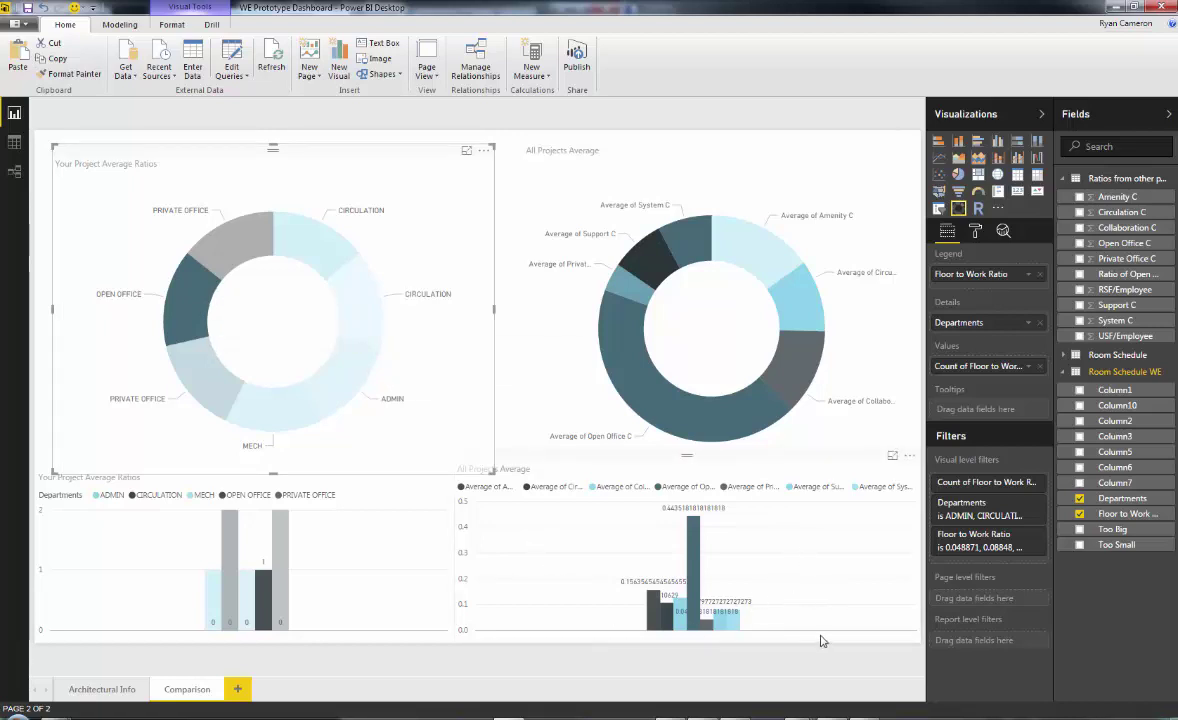
Bring up WE Ratio Data File Testing.xlsx, enlarge its window upward, look through the project ratio rows, and minimize it
mouse_move(820, 714)
click(757, 628)
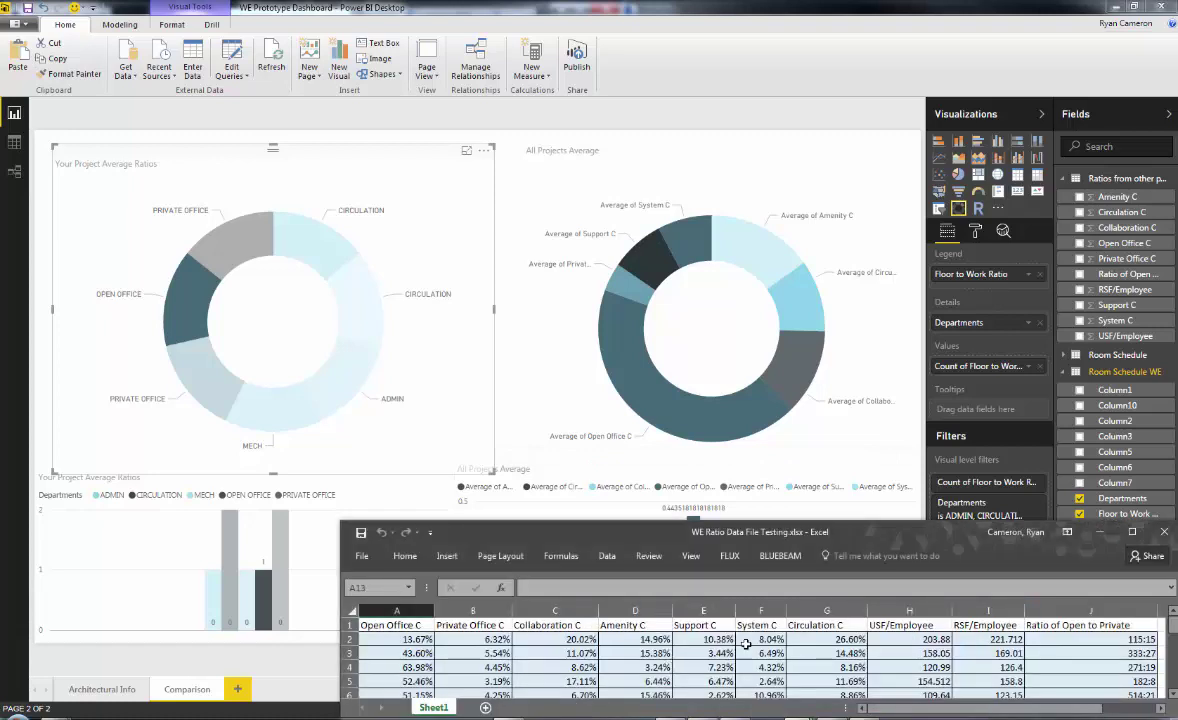
drag(796, 520, 796, 442)
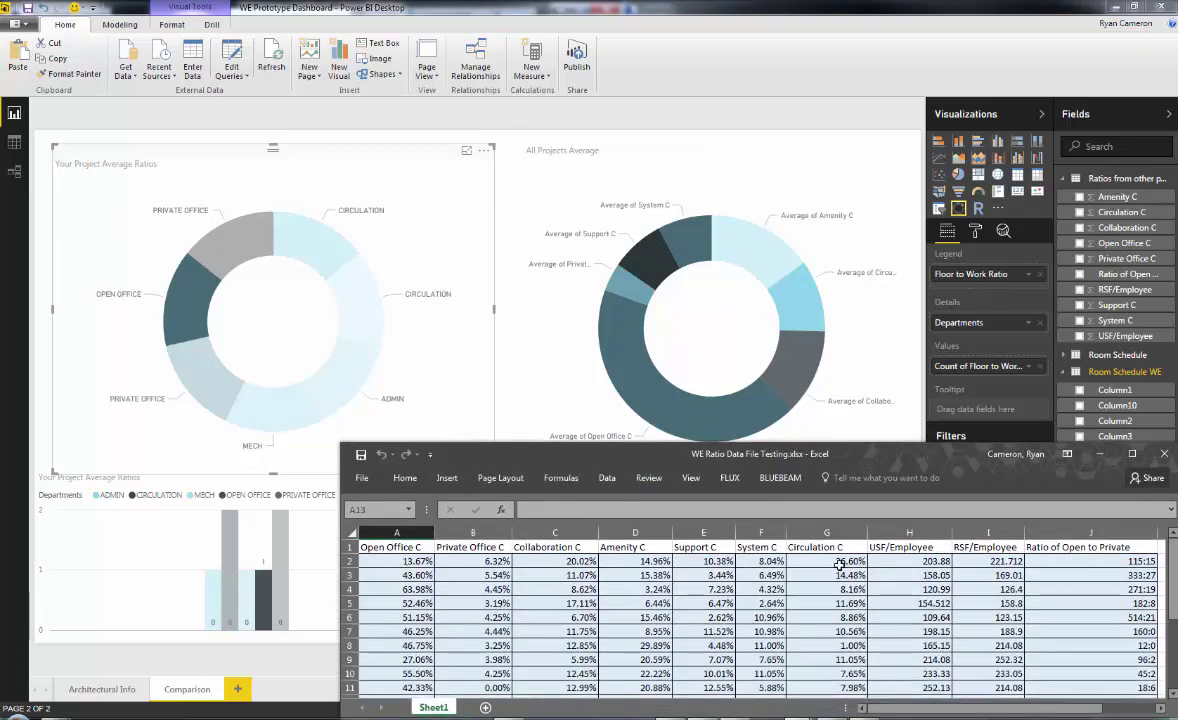
click(415, 575)
scroll(460, 605, down, 2)
scroll(460, 605, up, 2)
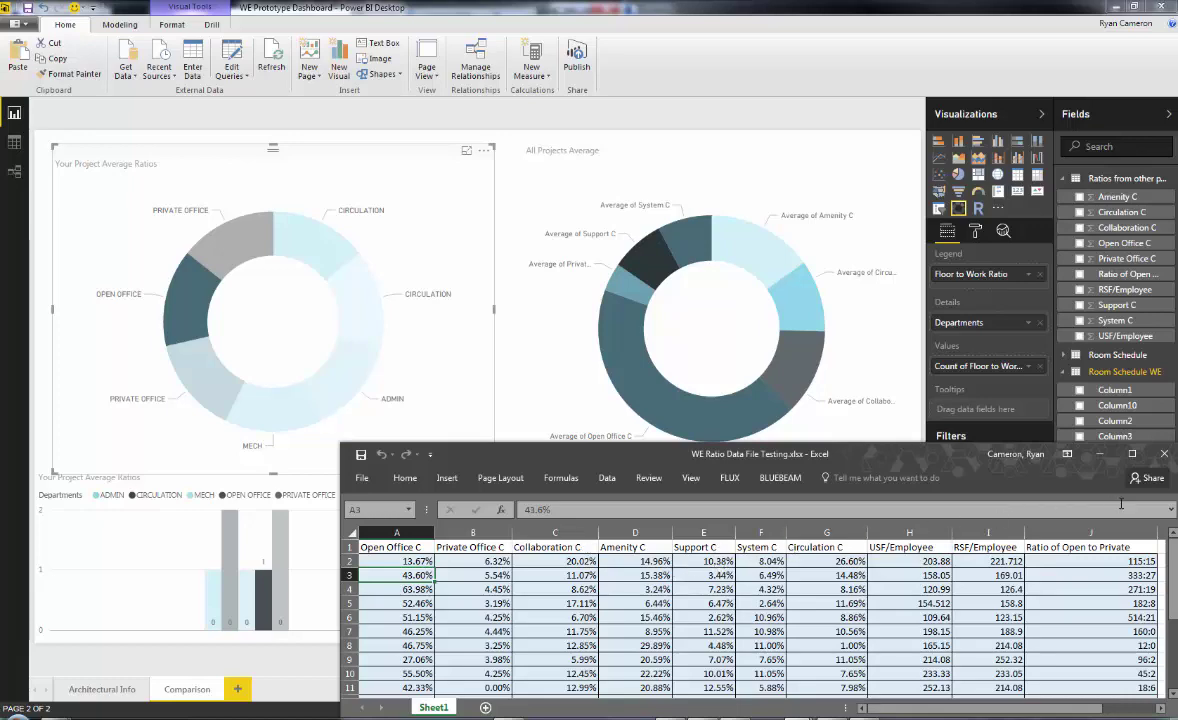
click(1099, 454)
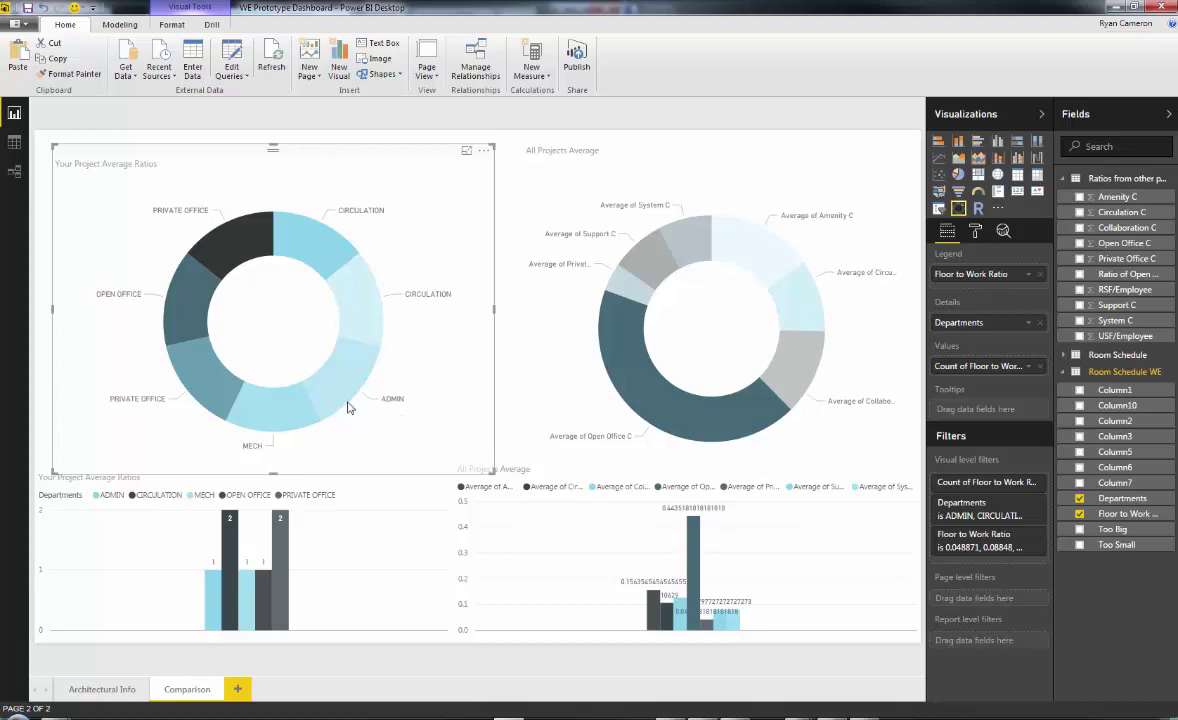
Return to the Architectural Info page and switch to the browser showing WE Prototype Dashboard in the Power BI web service
click(102, 689)
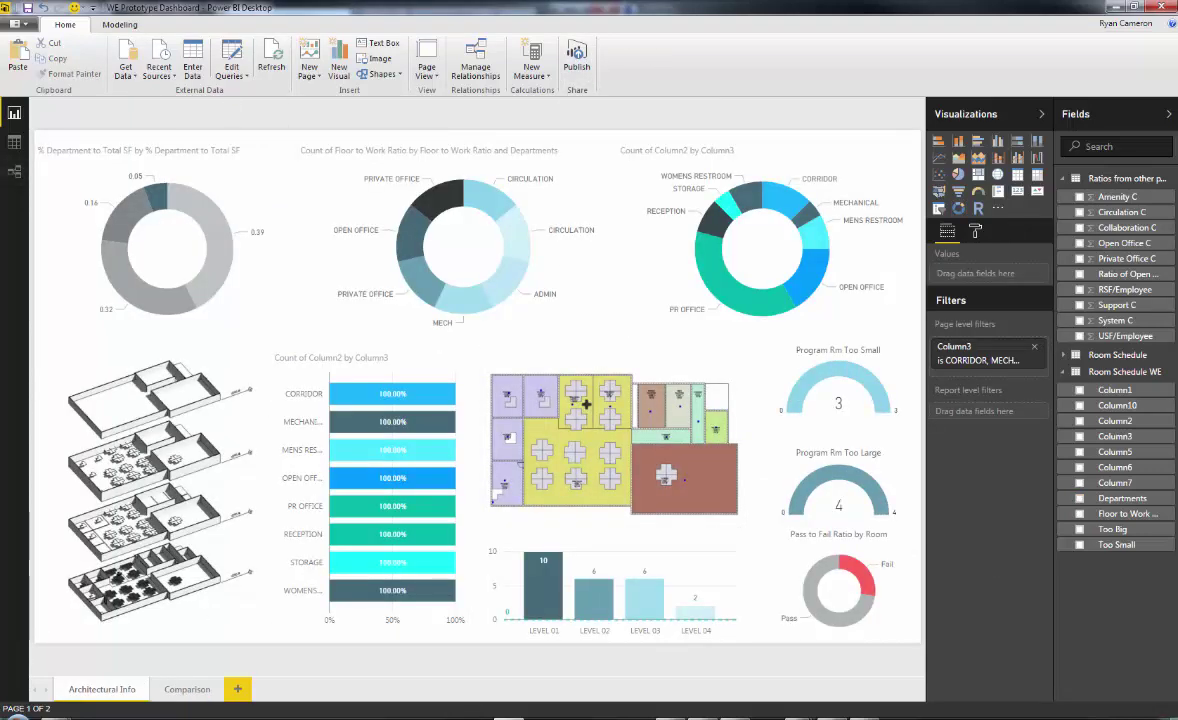
drag(0, 40, 49, 35)
drag(728, 22, 726, 21)
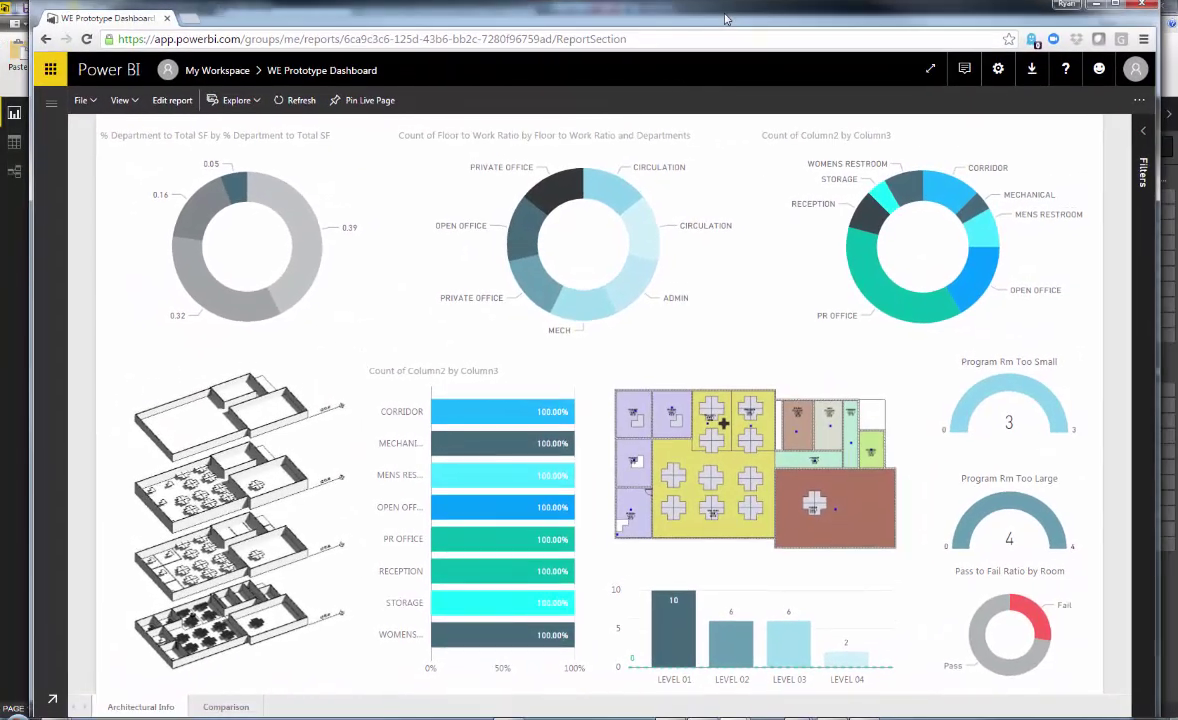